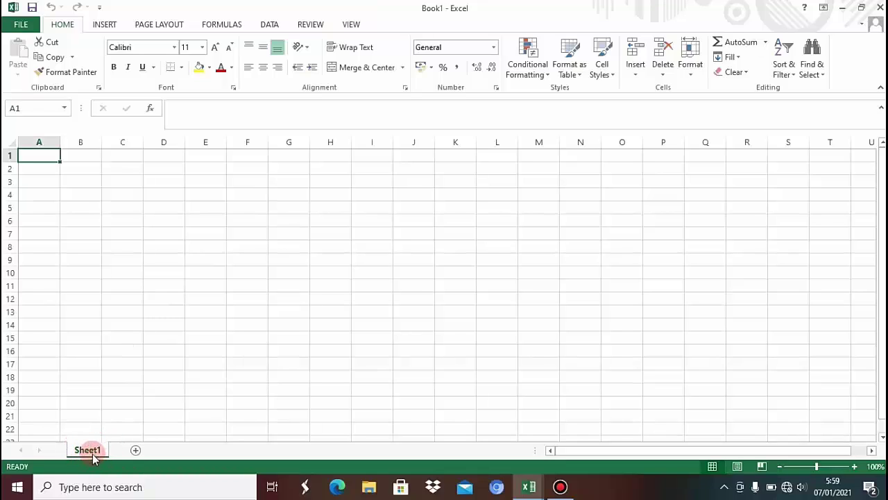
Step: Rename Sheet1 to 'Grafik Batang'
right_click(100, 451)
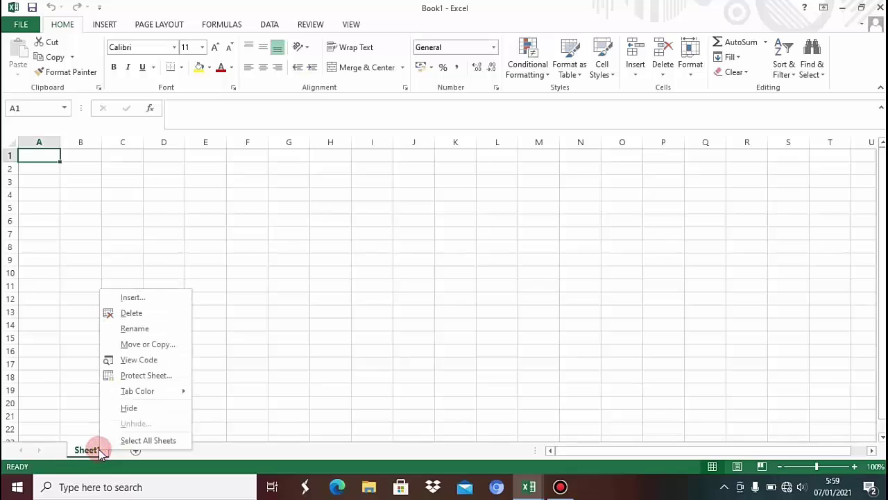
left_click(160, 330)
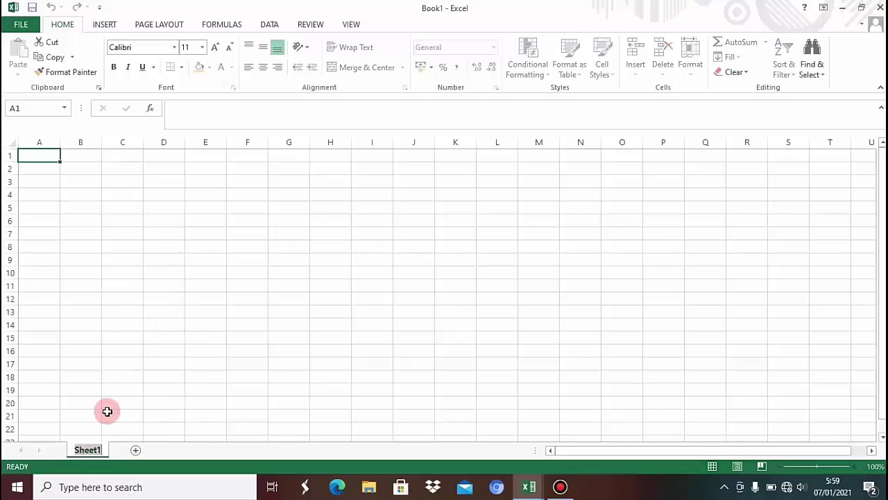
type("Graf")
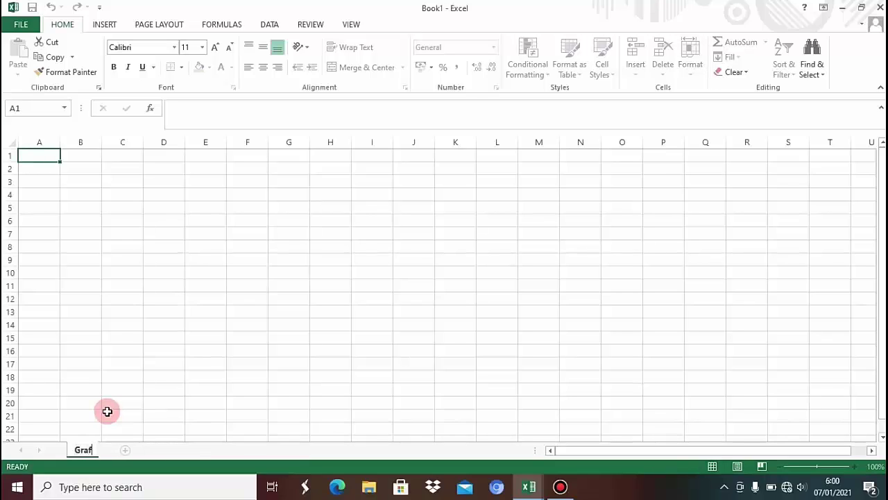
type("ik Bat")
type("ang")
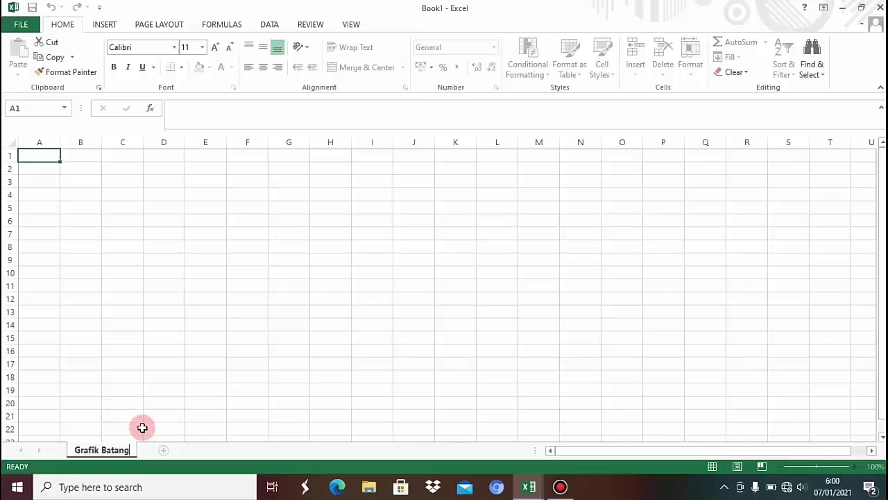
key("Return")
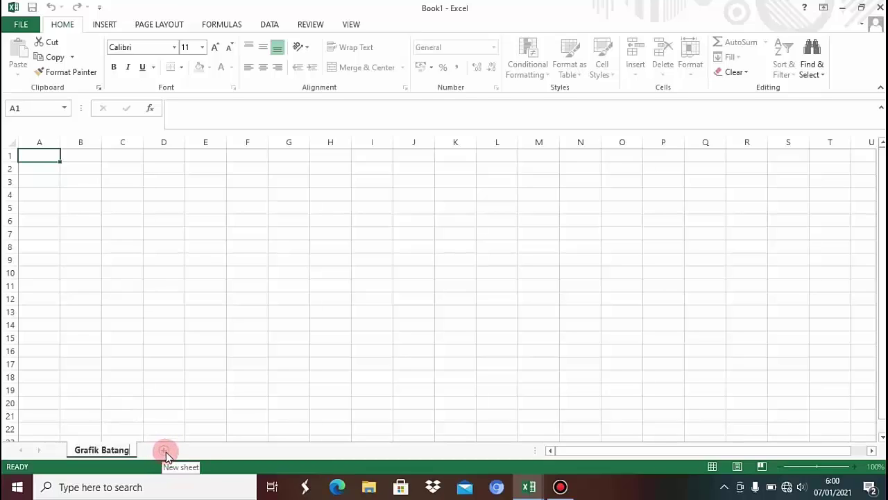
Step: Add a new sheet after Grafik Batang and name it 'Grafik Garis'
left_click(161, 452)
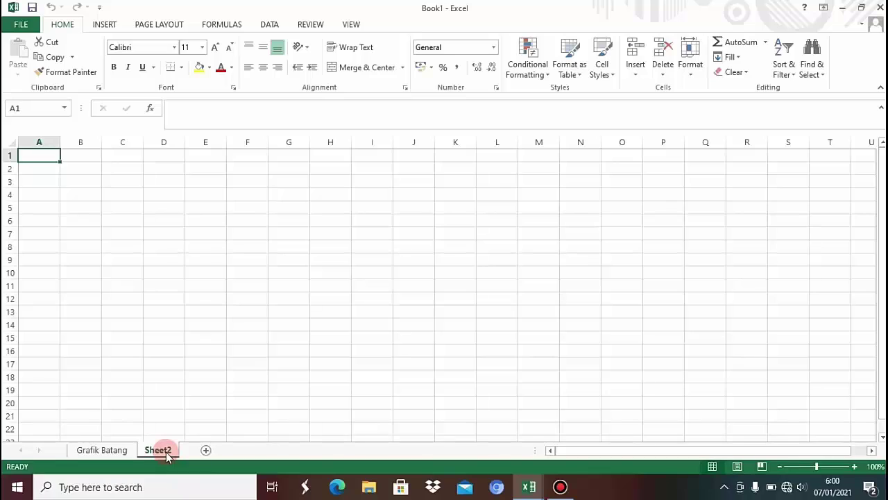
right_click(167, 453)
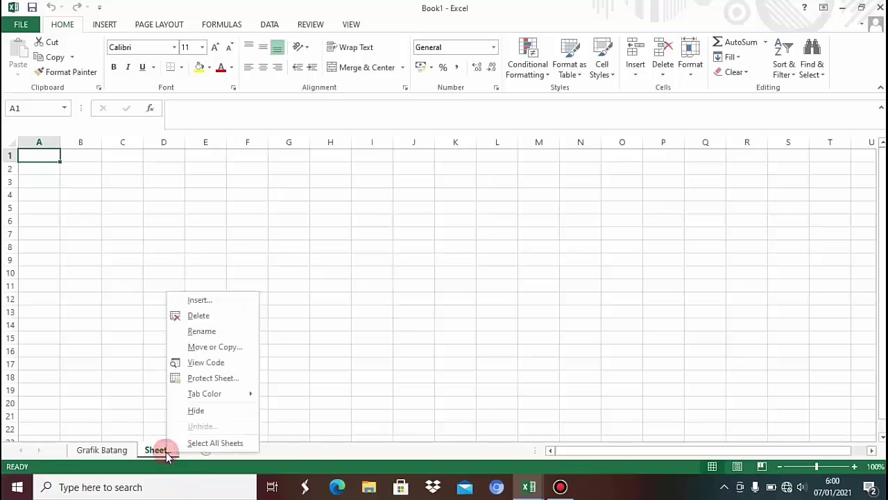
left_click(216, 334)
type("G")
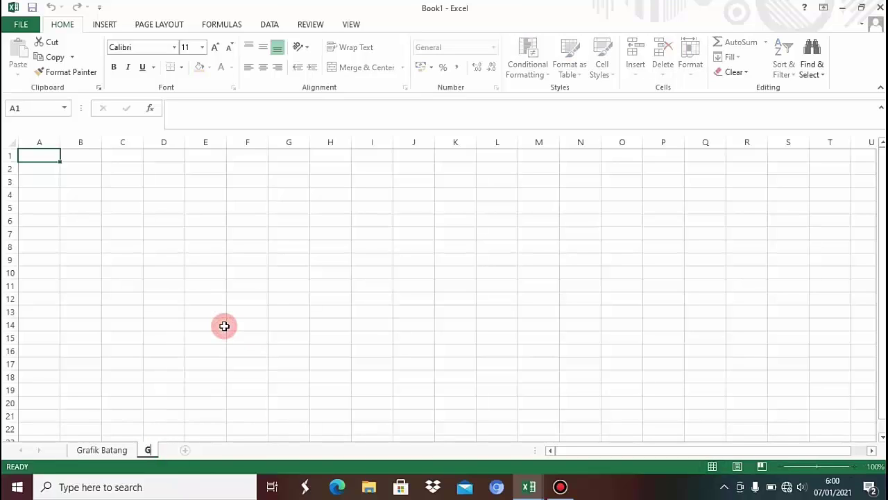
type("rafik G")
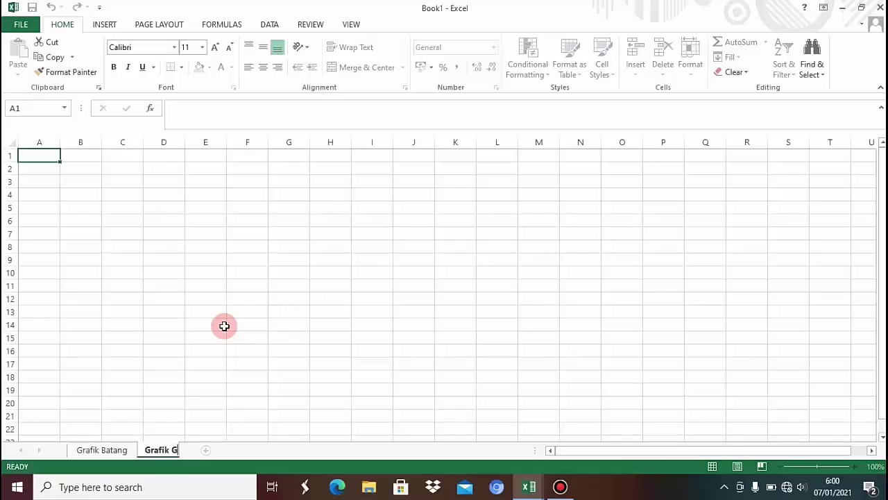
type("aris")
Step: Add a third sheet named 'Grafik Lingkaran'
left_click(228, 452)
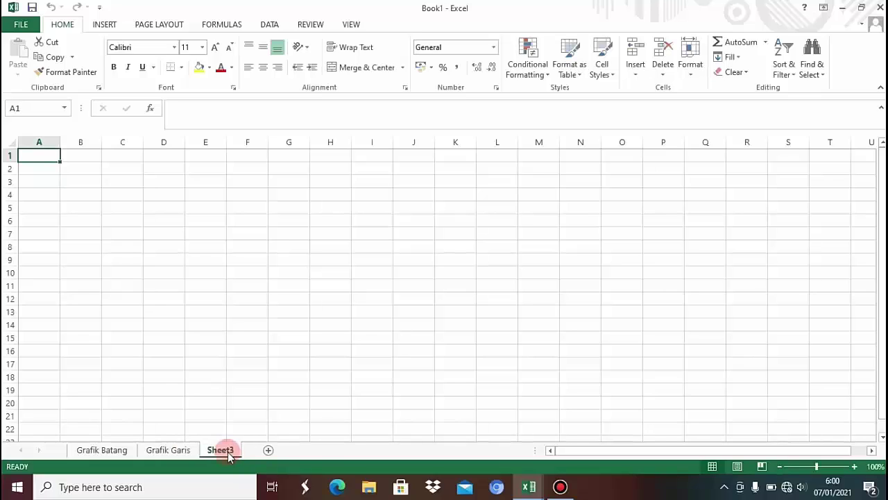
right_click(228, 452)
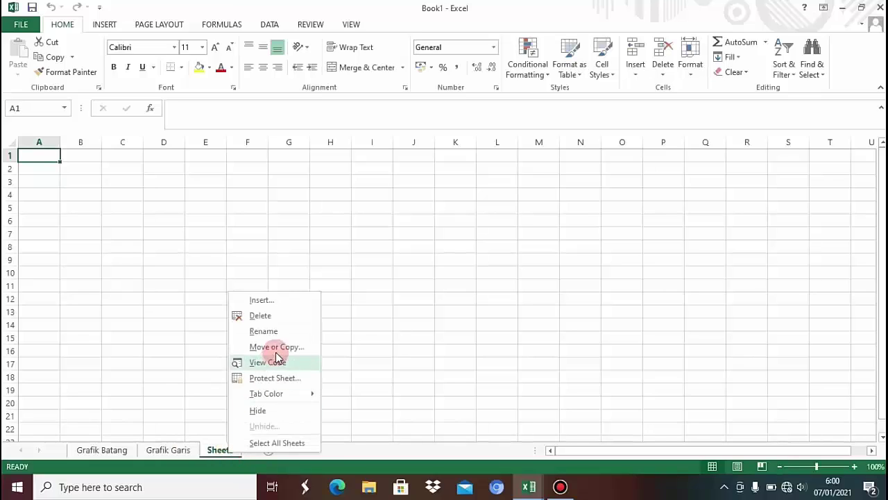
left_click(286, 332)
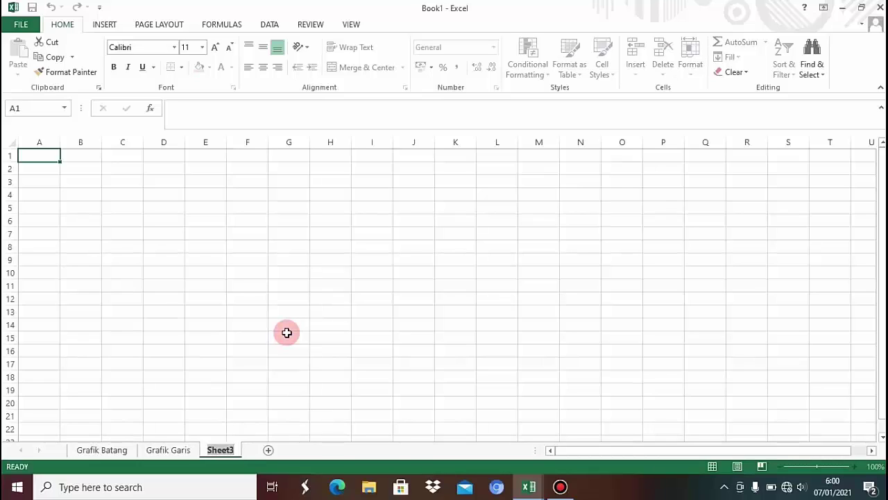
key("BackSpace")
type("Gra")
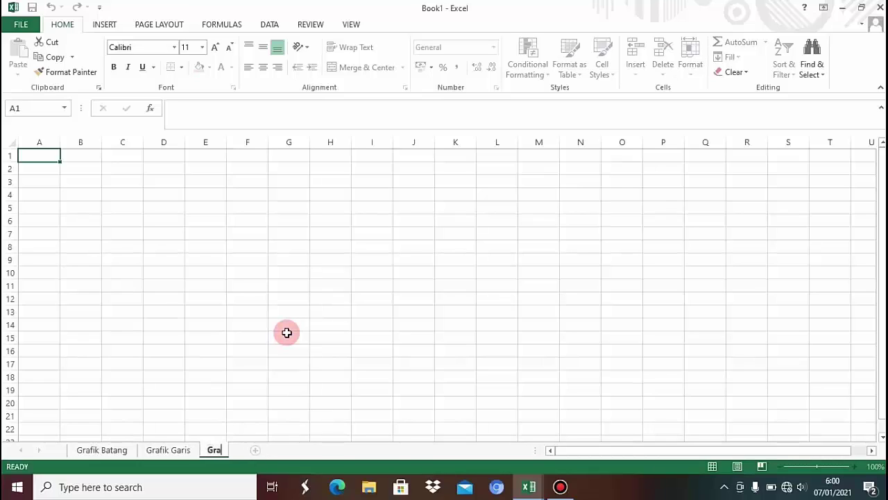
type("fik Lingkar")
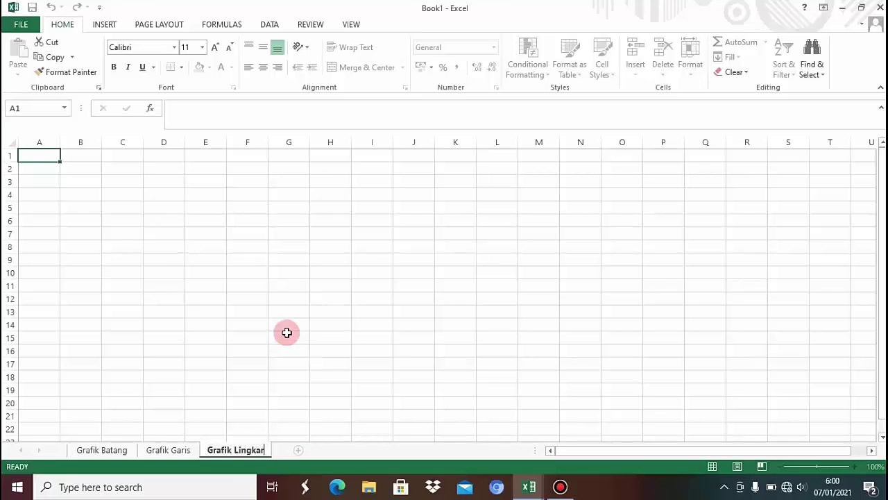
type("an")
key("Return")
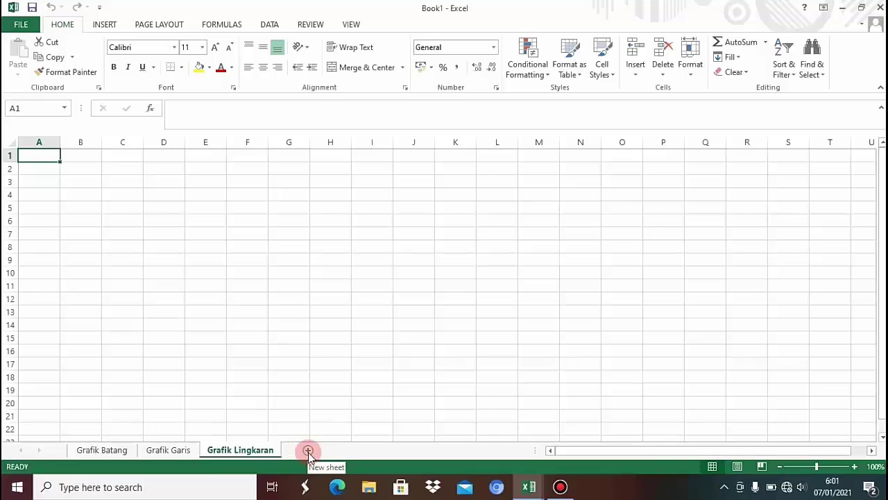
Step: Add a fourth sheet named 'Hasil Grafik'
left_click(307, 452)
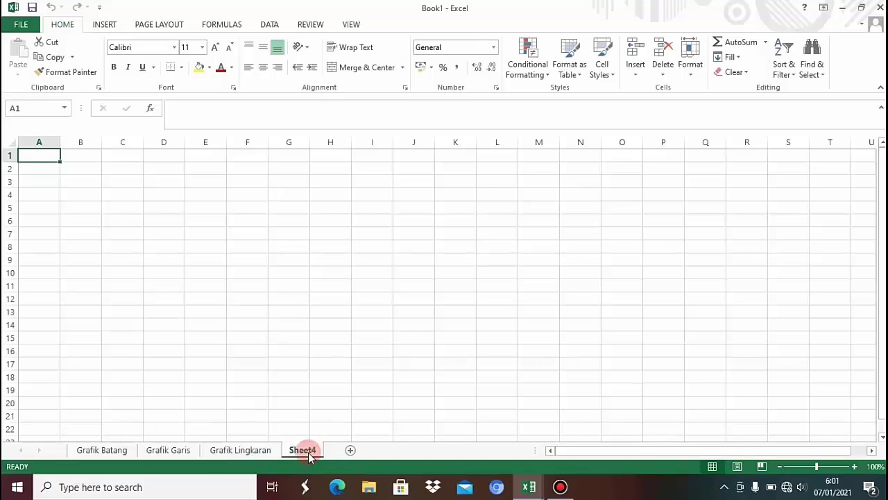
left_click(310, 452)
right_click(312, 454)
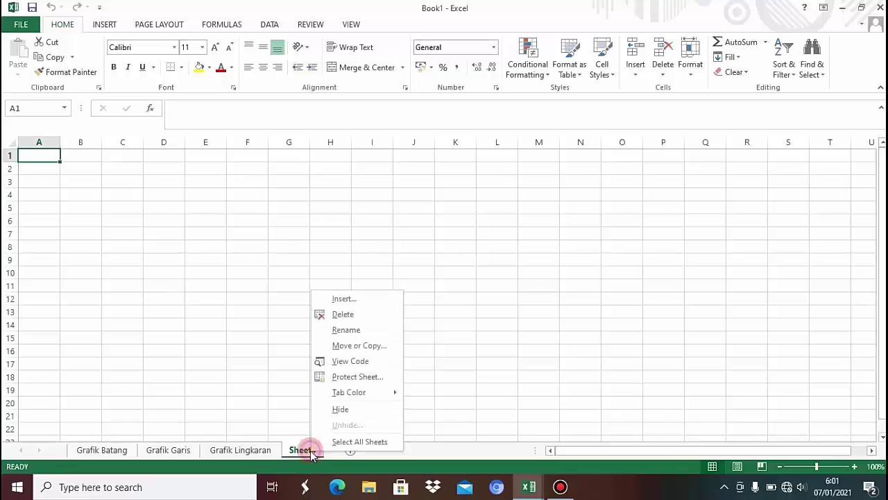
left_click(378, 334)
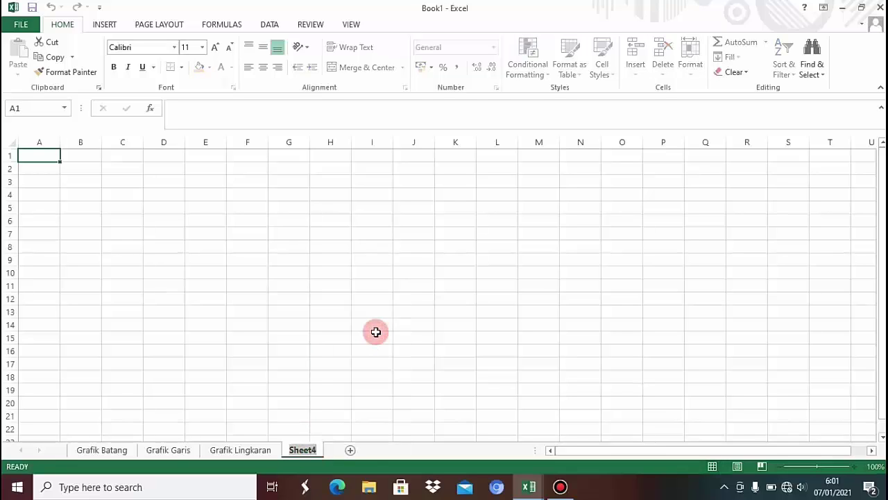
type("Has")
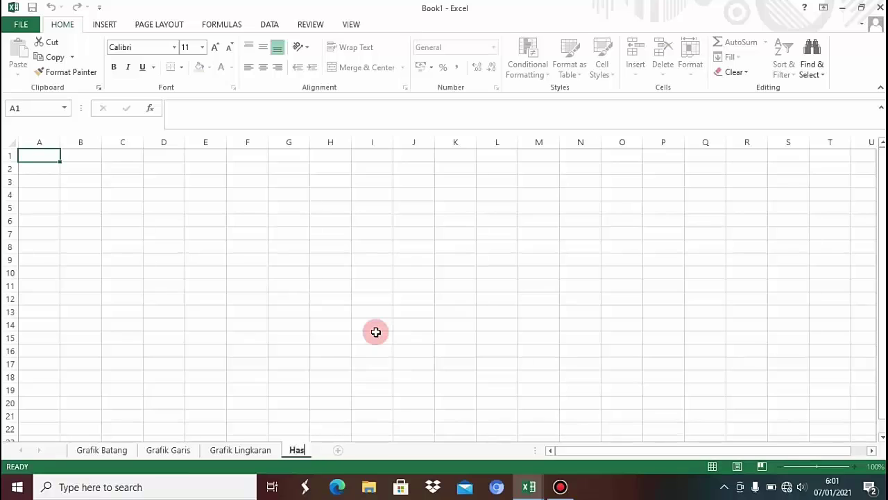
type("il Grafik")
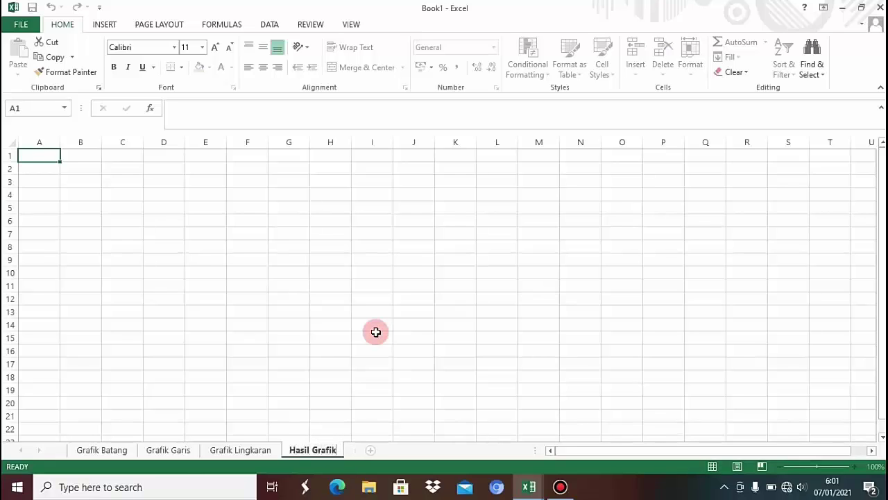
key("Return")
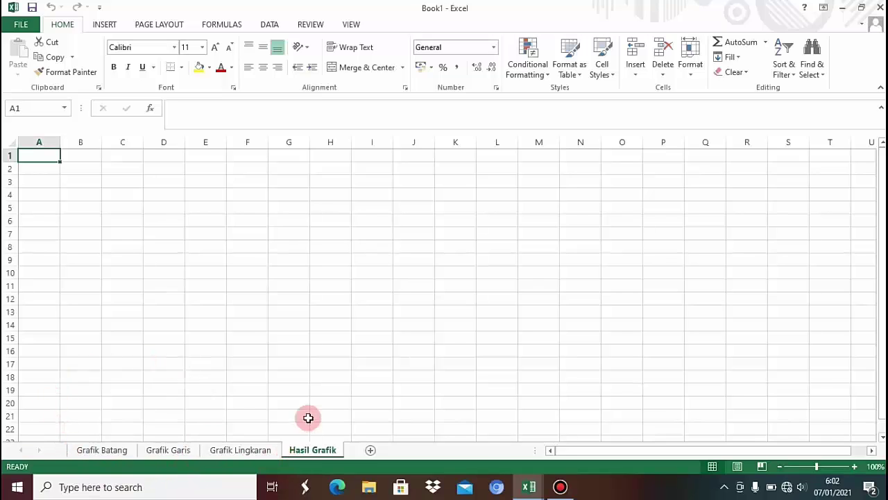
Step: Switch to the Grafik Batang sheet and select cell C3 for the table title
left_click(103, 452)
left_click(110, 182)
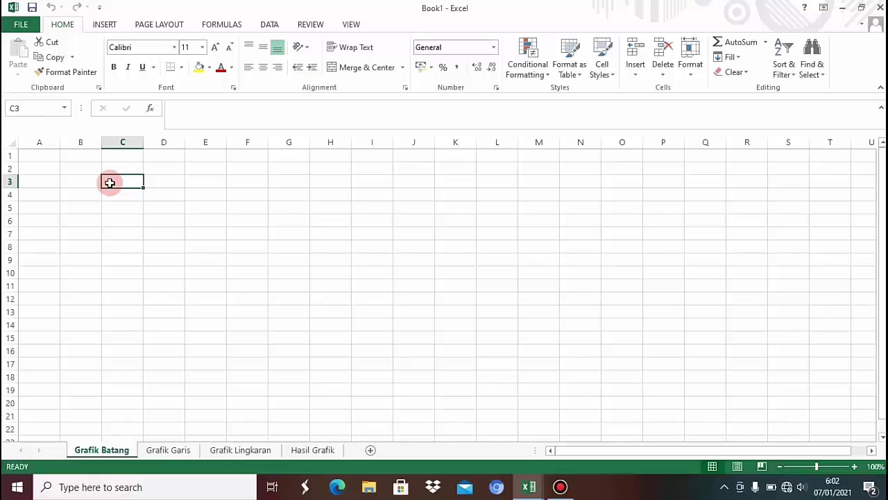
Step: Enter the title 'Media Sosial' in C3 and the month headers Nov-20 and Desember 2020 in C4:D4
type("Media Sosial")
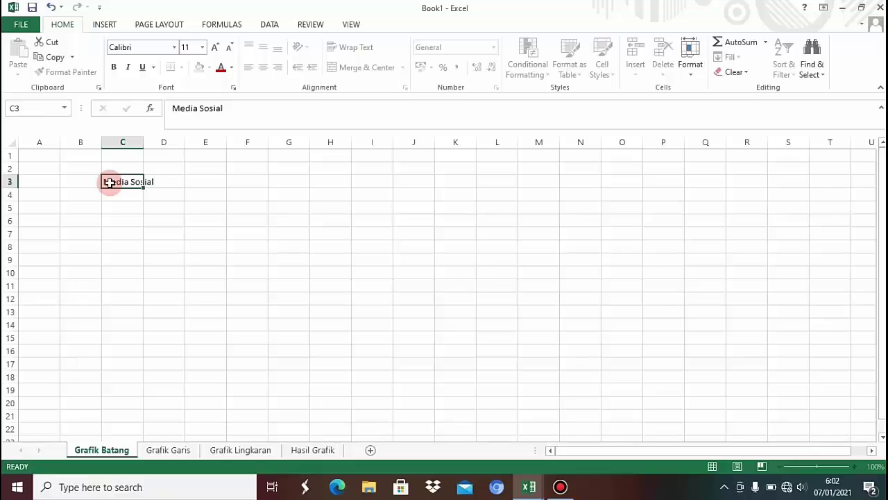
key("Return")
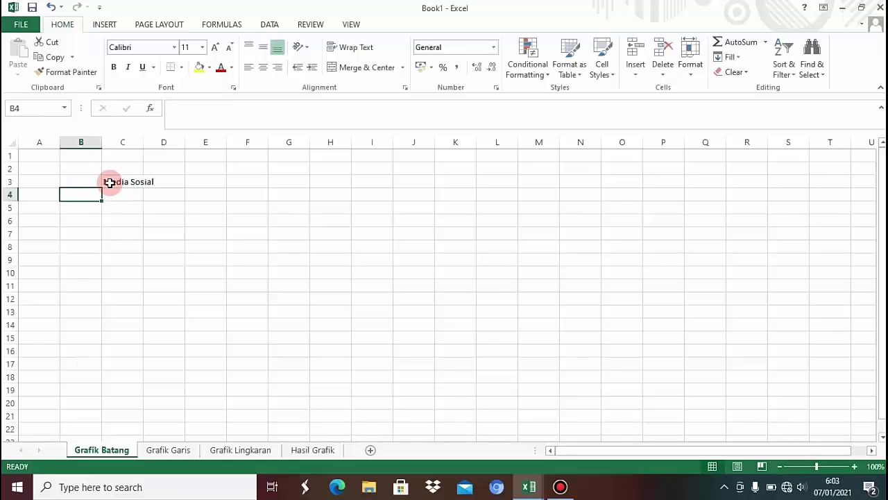
left_click(127, 195)
type("Nov 20 Desember 2")
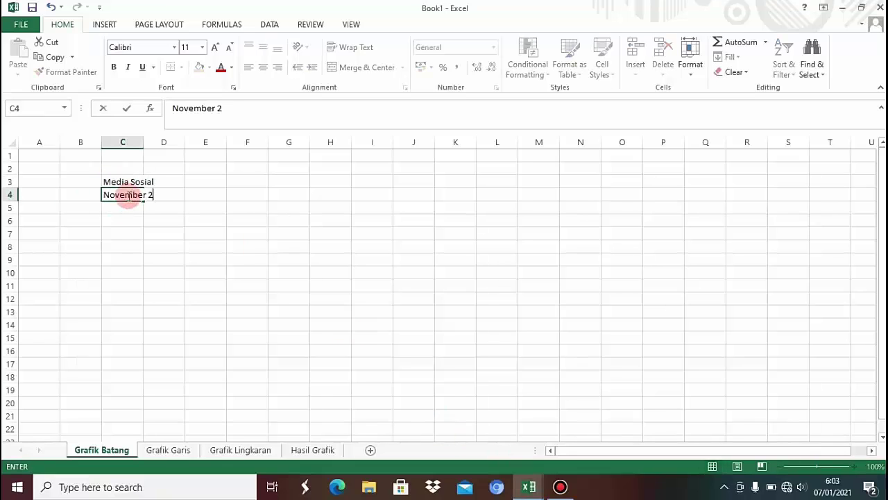
type("0")
key("Tab")
type("Desember 2020")
key("Return")
type("Yah")
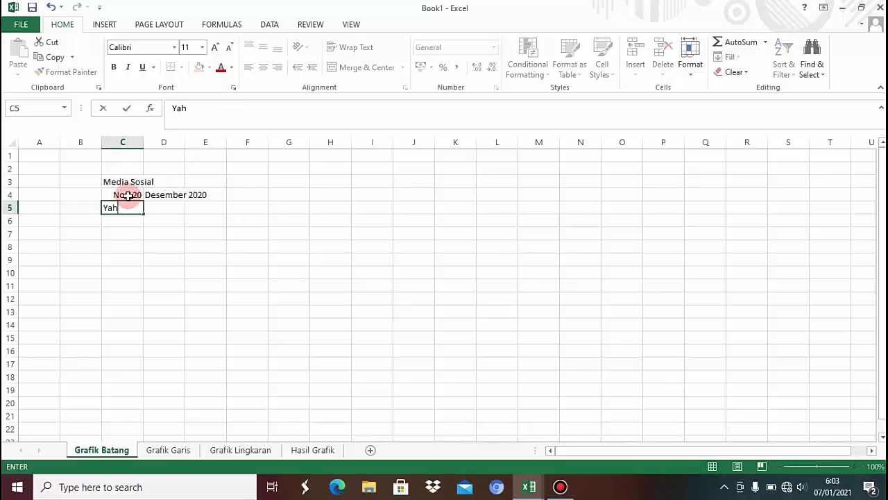
left_click(80, 195)
type("Nama")
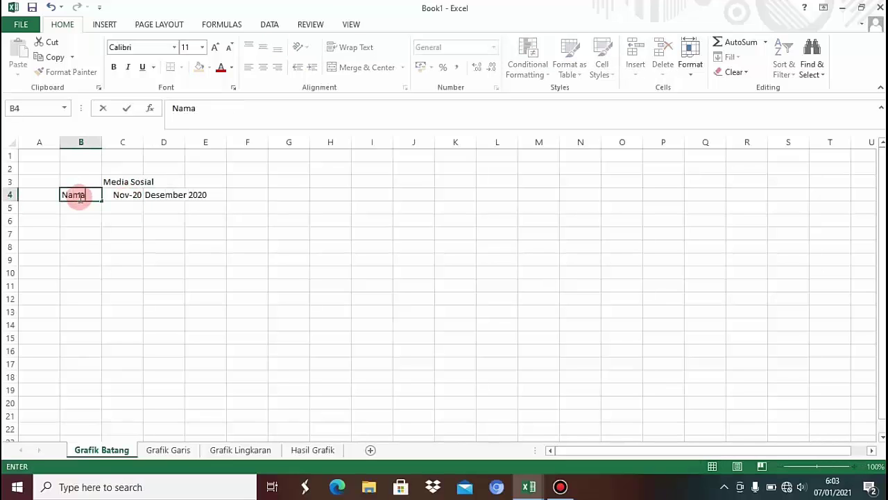
key("Escape")
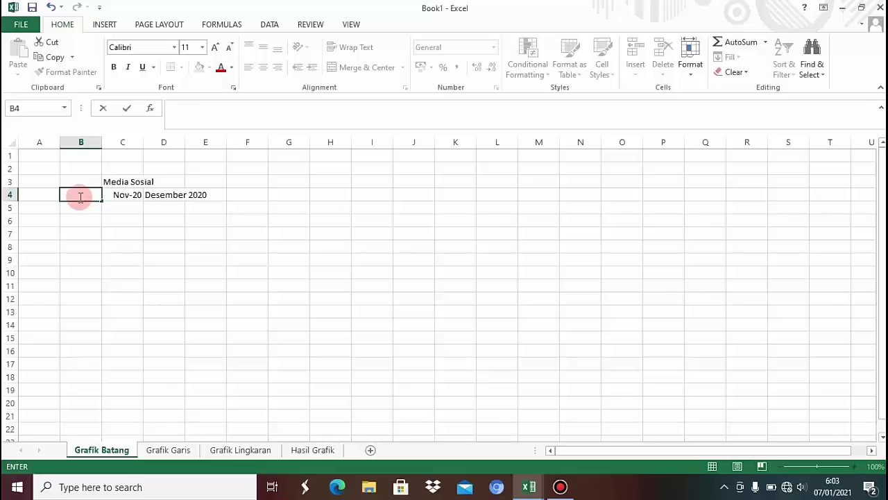
Step: List the platforms Yahoo, Google, Instagram, Facebook, Pinterest and Twitter in B5:B10
left_click(104, 207)
left_click(89, 208)
type("Yahoo Google ")
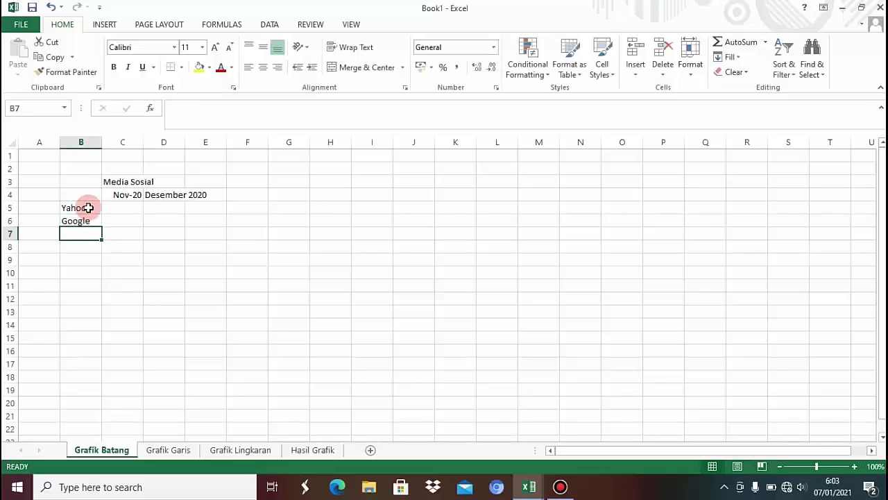
type("Instagram Facebook Pinte")
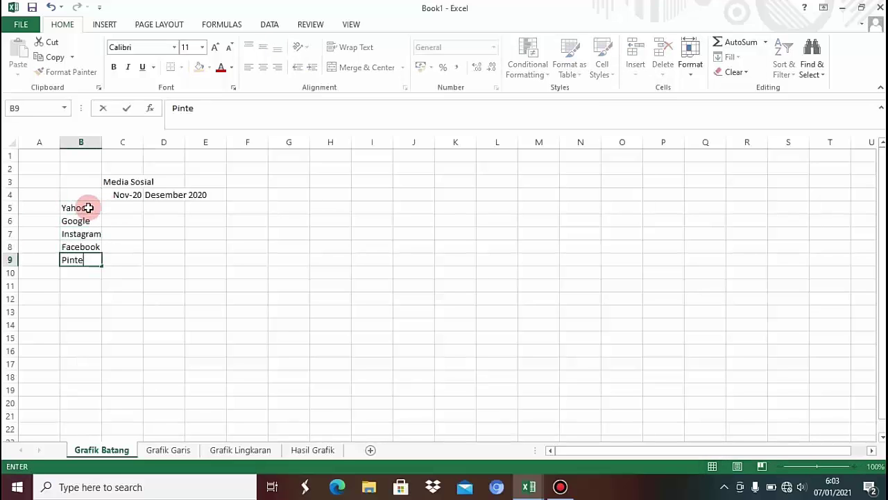
type("rest Twitter")
left_click(156, 297)
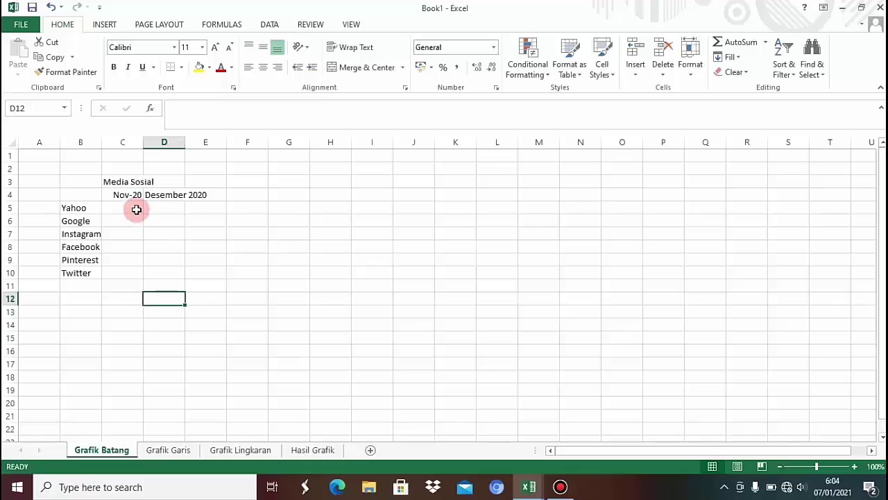
Step: Fill the Nov-20 column with the values 50, 100, 10, 15 and 35
left_click(137, 209)
key("Return")
type("50")
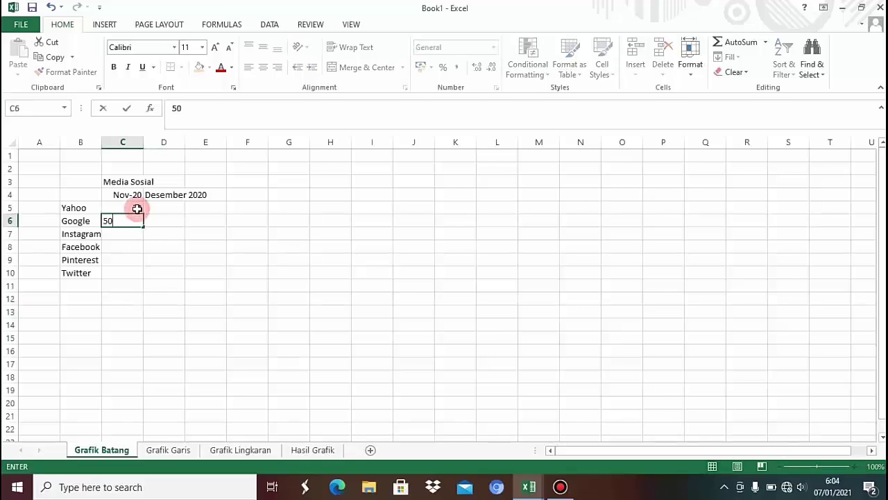
key("Return")
type("100")
key("Return")
type("10")
key("Return")
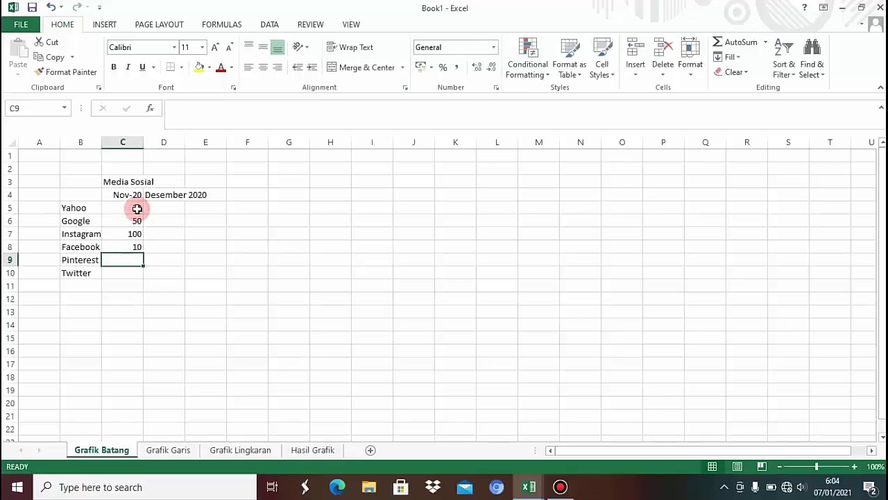
type("15")
key("Return")
type("35")
key("Return")
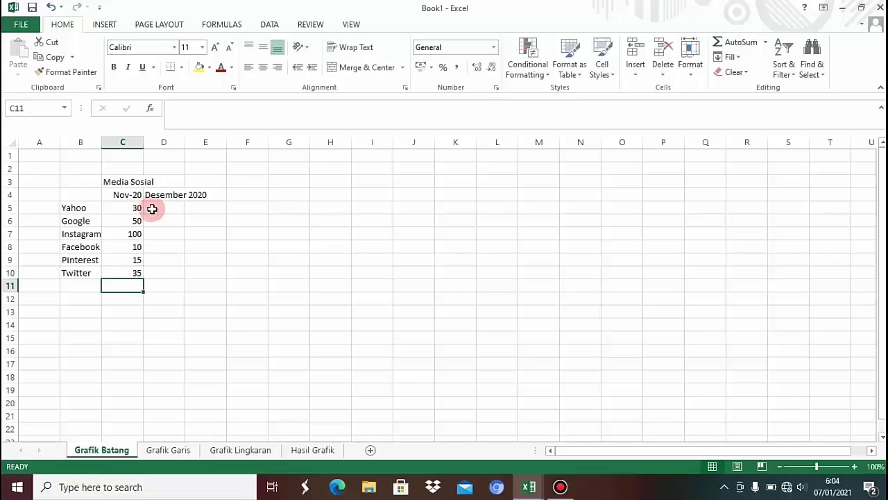
Step: Fill the Desember 2020 column with 40120, 80, 200, 40, 50 and 20
left_click(170, 207)
type("40")
type("120")
key("Return")
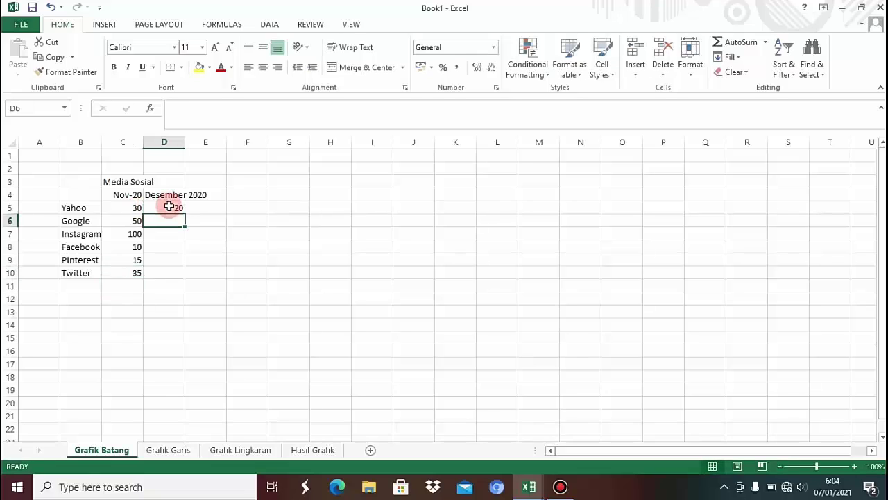
type("80")
key("Return")
type("200")
key("Return")
type("40")
key("Return")
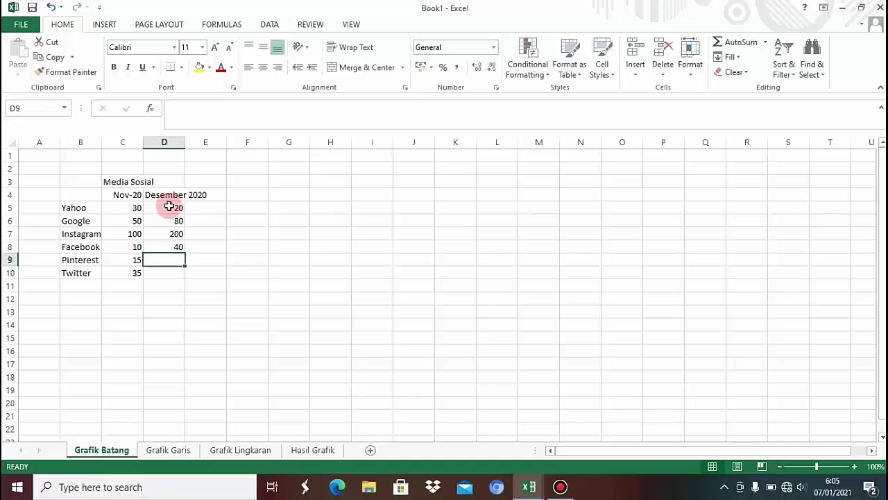
type("50")
key("Return")
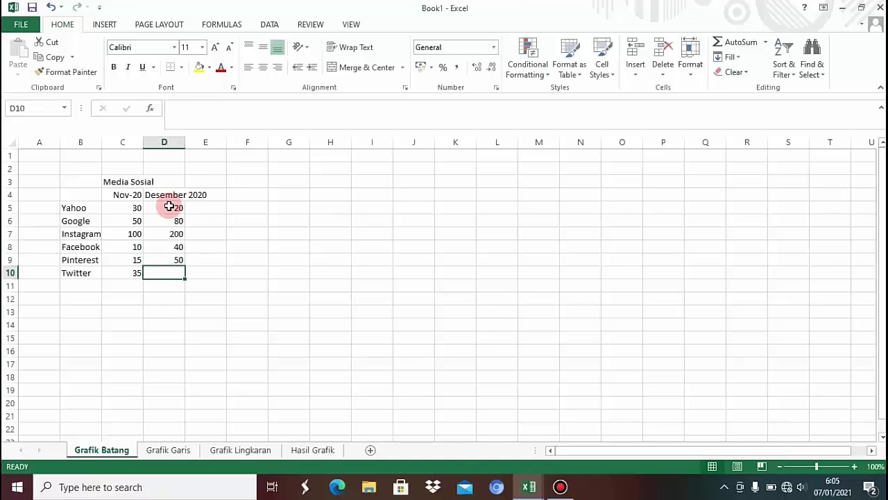
type("20")
key("Return")
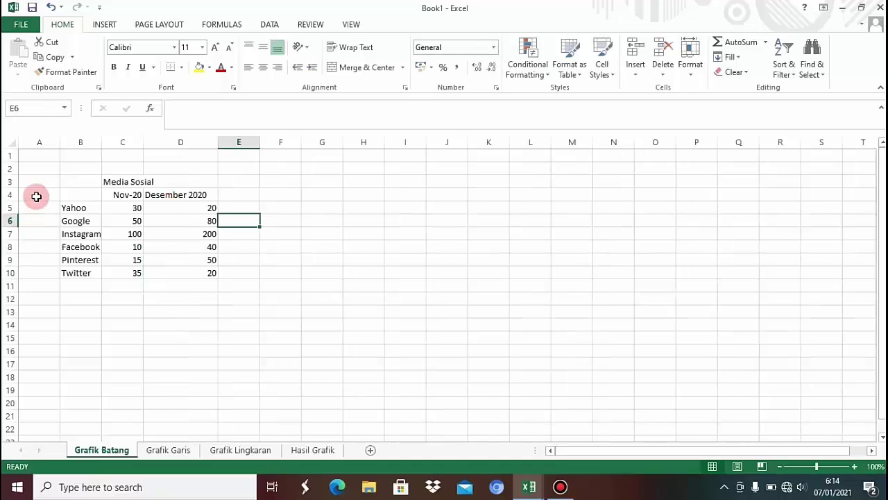
Step: Apply All Borders to B3:D10, then select B4:D10 as the chart data
mouse_move(63, 179)
left_mouse_down()
mouse_move(213, 285)
mouse_move(201, 271)
left_mouse_up()
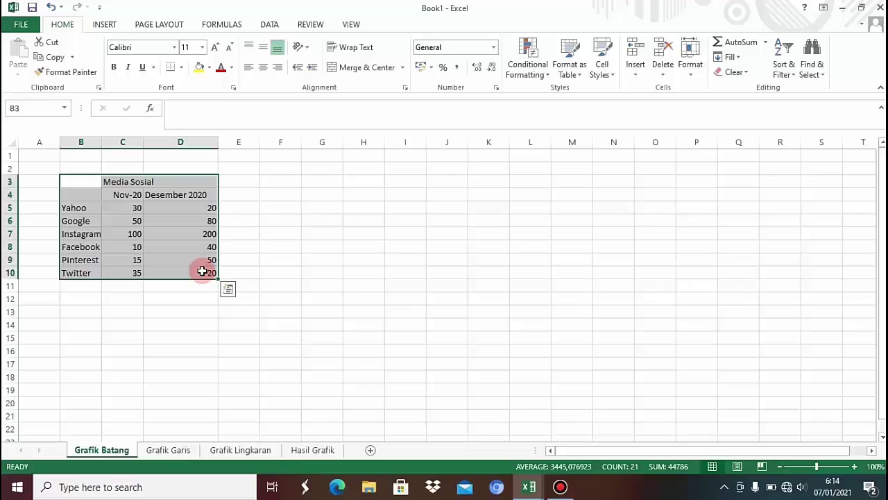
left_click(182, 67)
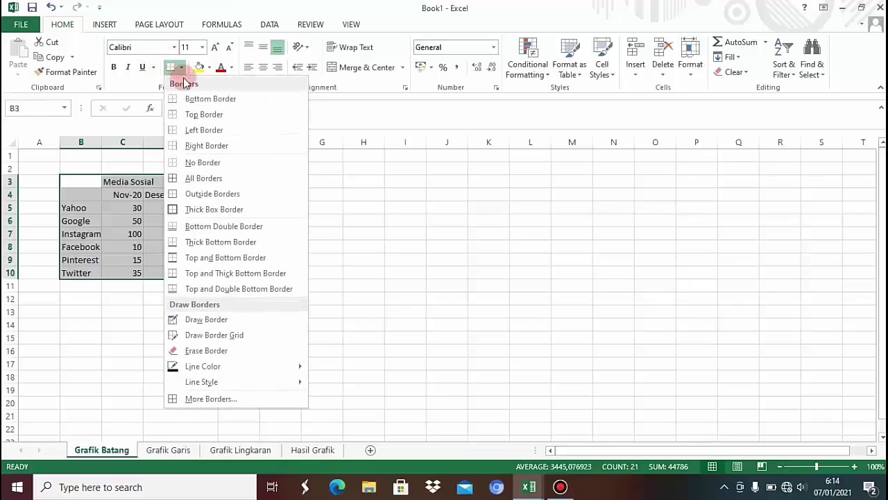
left_click(218, 179)
left_click(239, 337)
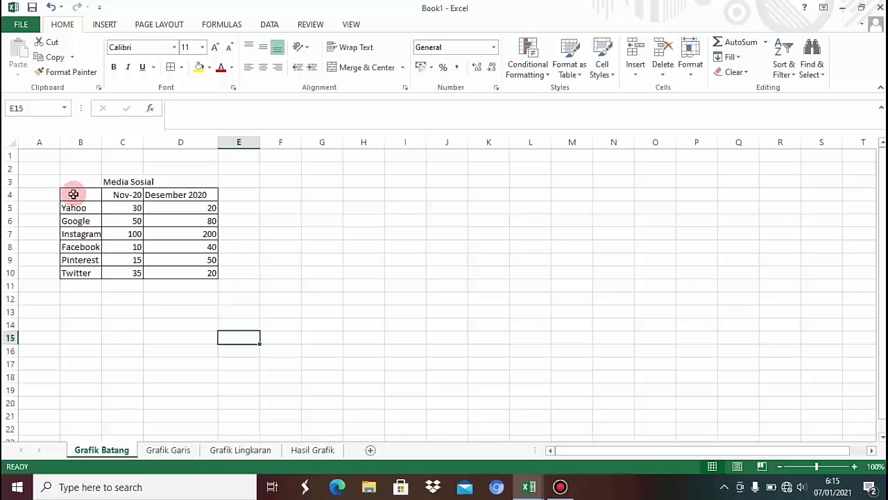
left_click_drag(73, 195, 179, 202)
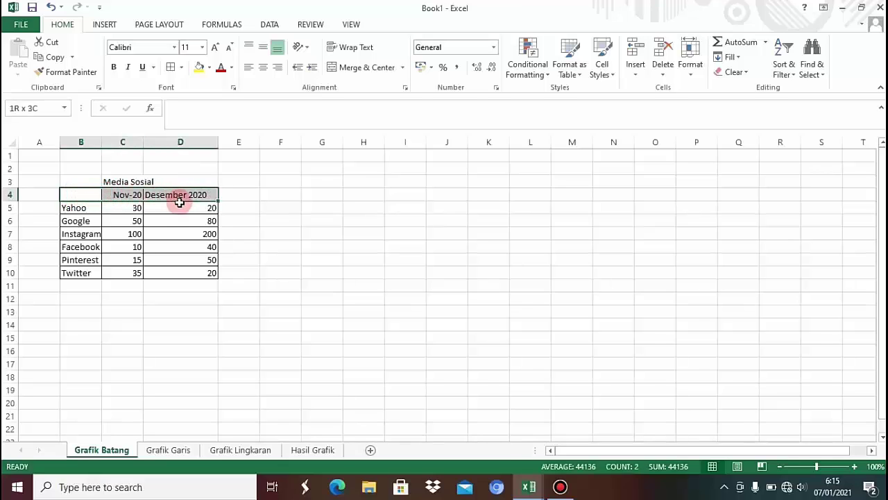
left_click_drag(179, 202, 188, 273)
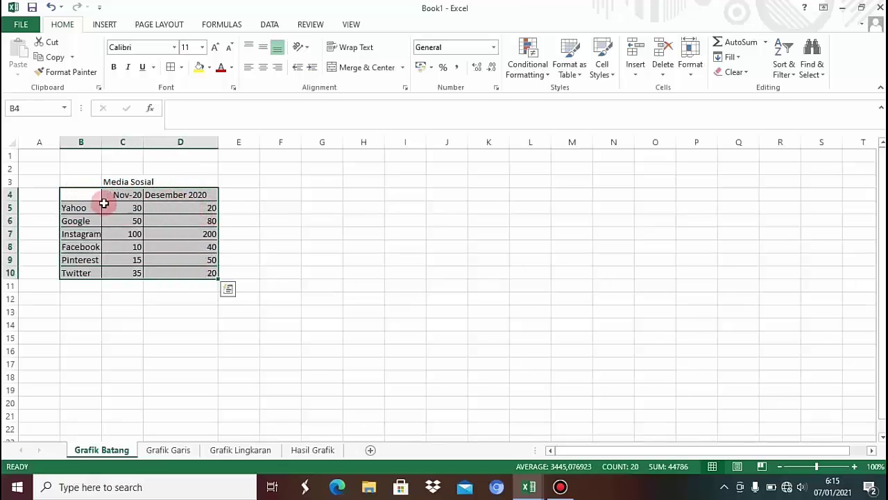
Step: Insert a 3-D Clustered Column chart from the selected Nov-20 and Desember 2020 data
left_click(103, 25)
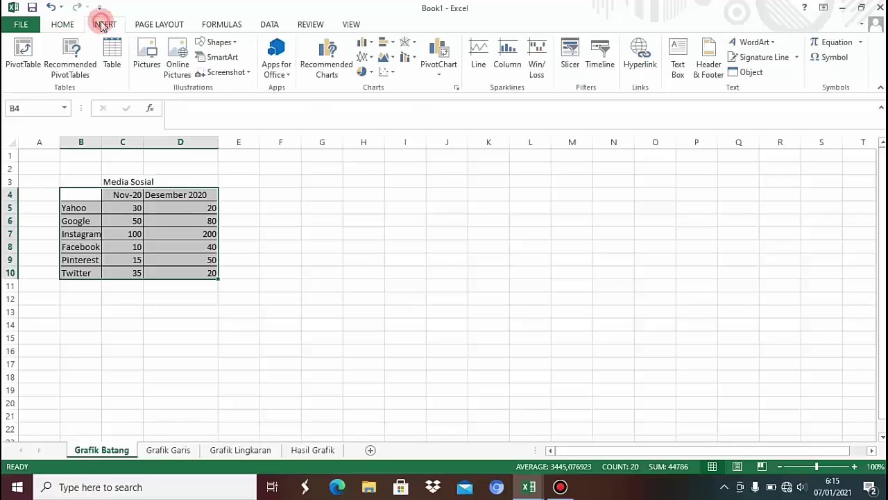
left_click(368, 47)
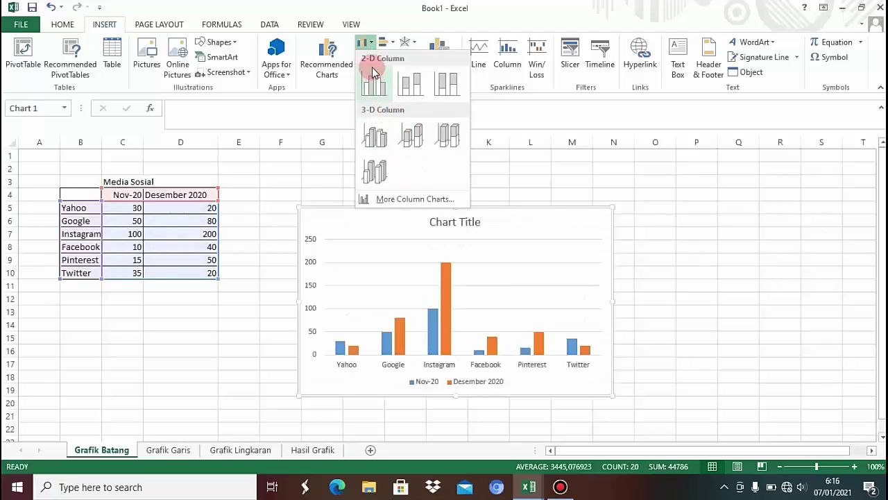
left_click(373, 141)
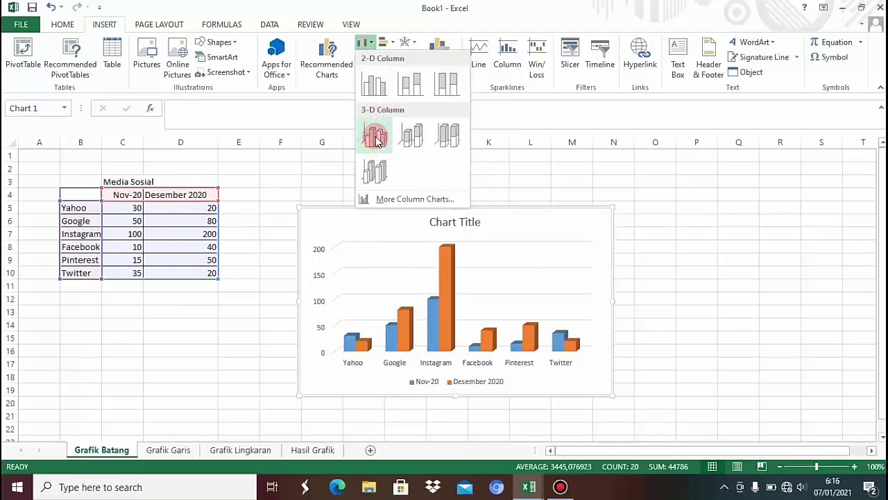
left_click(377, 142)
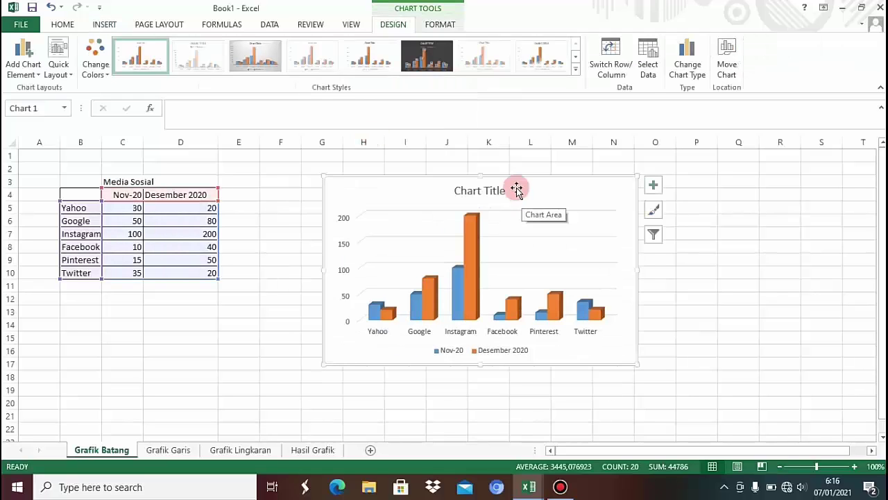
Step: Replace the placeholder 'Chart Title' with 'Media Sosial'
left_click(479, 193)
left_click(477, 191)
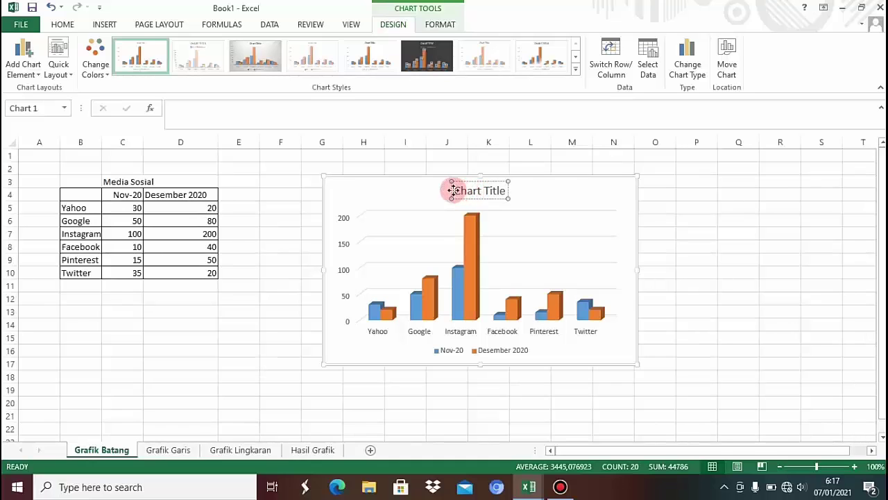
left_click_drag(452, 190, 505, 196)
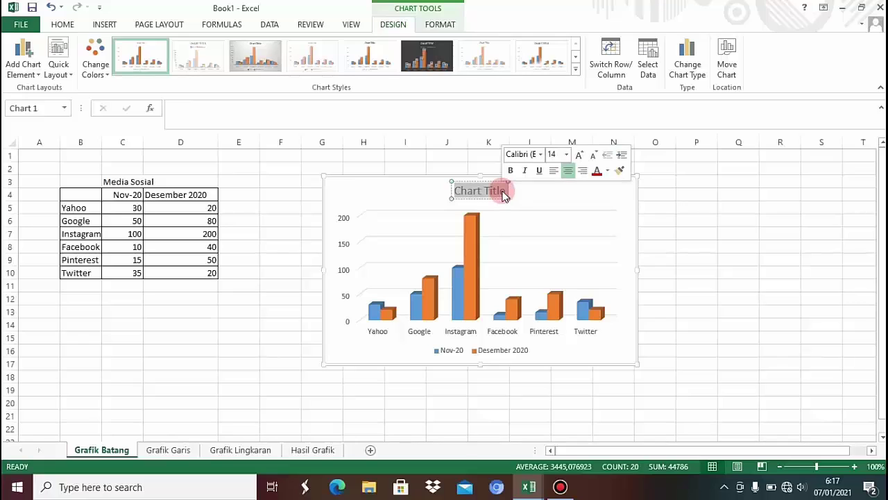
type("M")
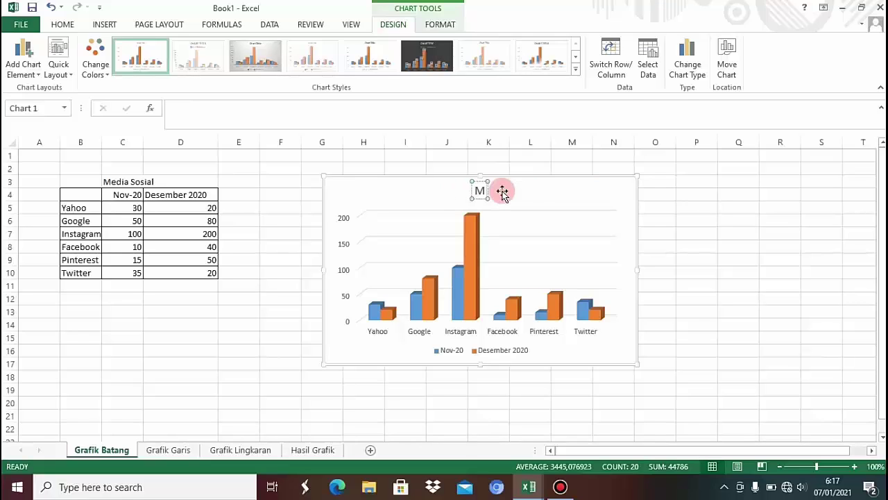
type("edia Sosial")
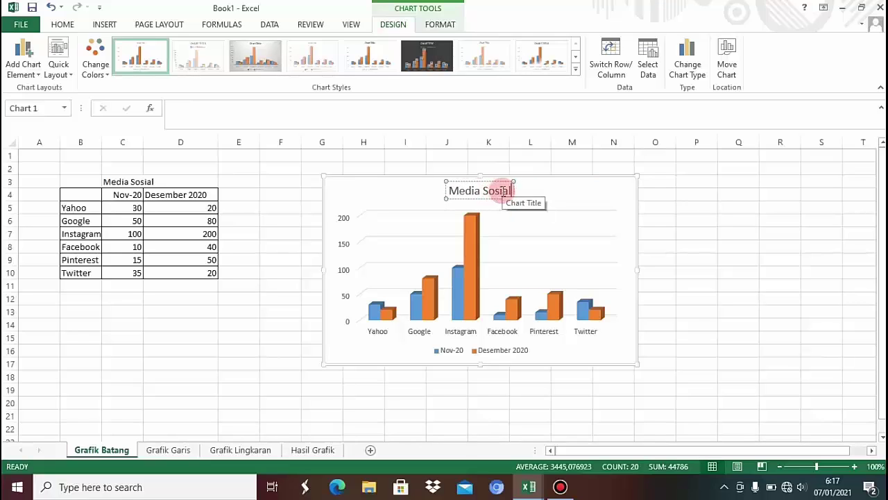
left_click(557, 196)
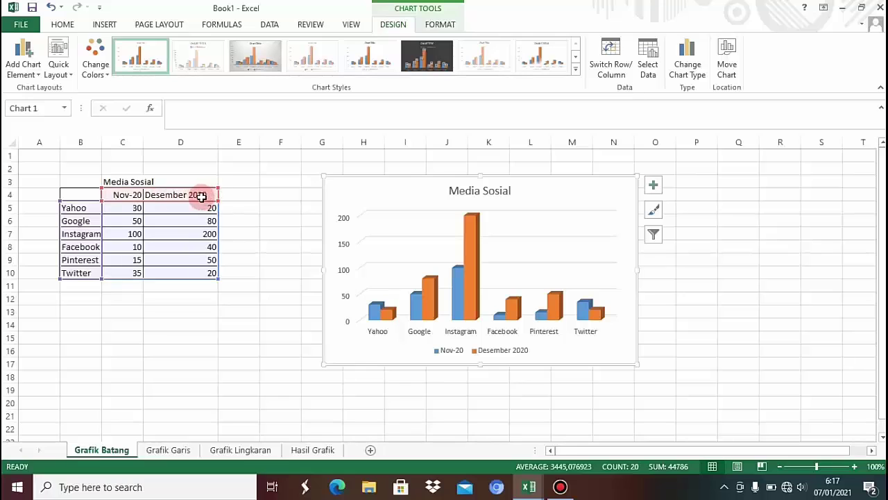
left_click(122, 194)
left_click(494, 48)
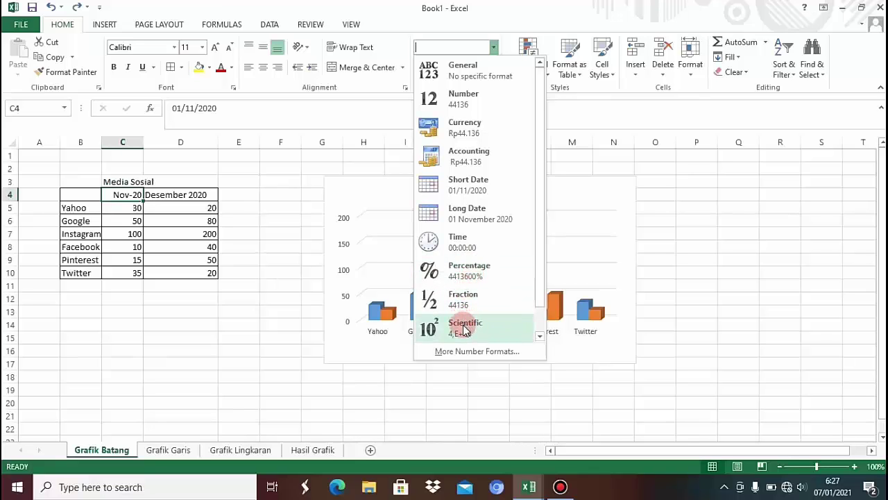
left_click(448, 353)
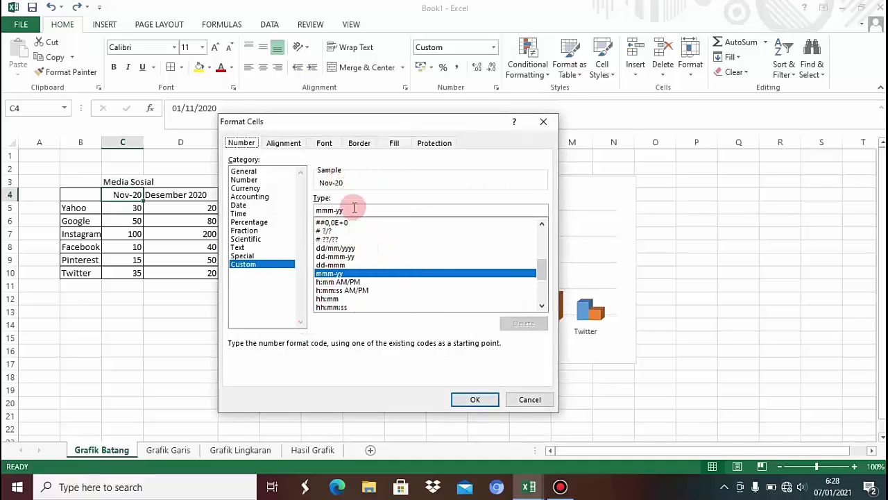
left_click(339, 266)
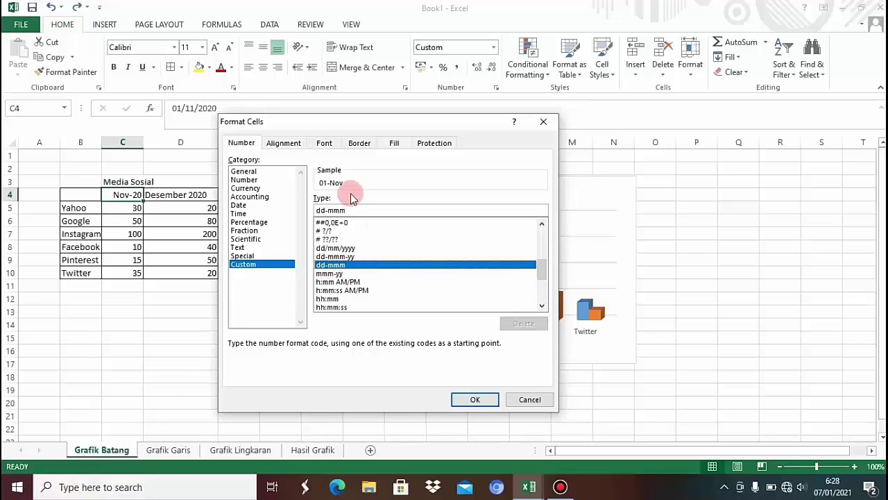
left_click_drag(542, 272, 543, 283)
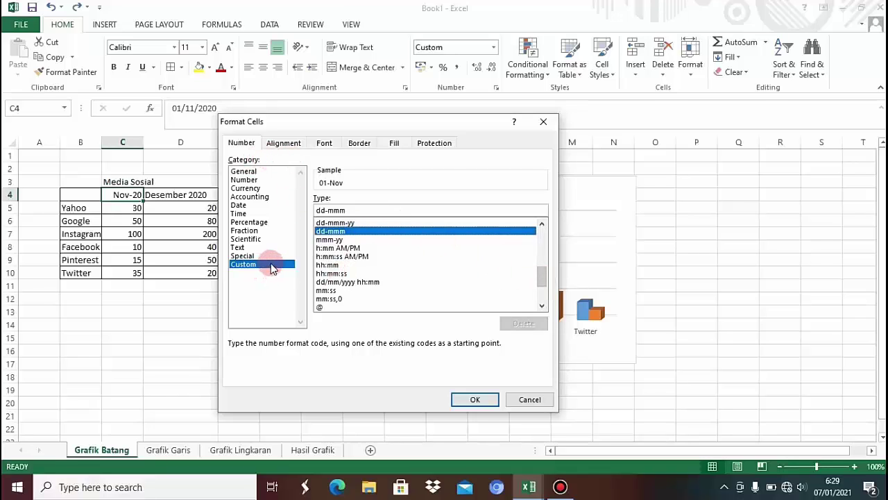
left_click(383, 282)
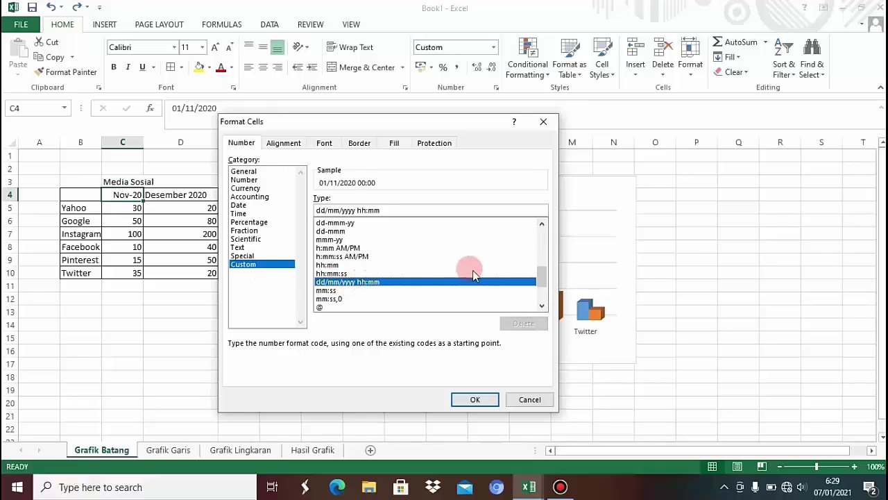
scroll(417, 268, "up", 2)
left_click(345, 265)
left_click(347, 258)
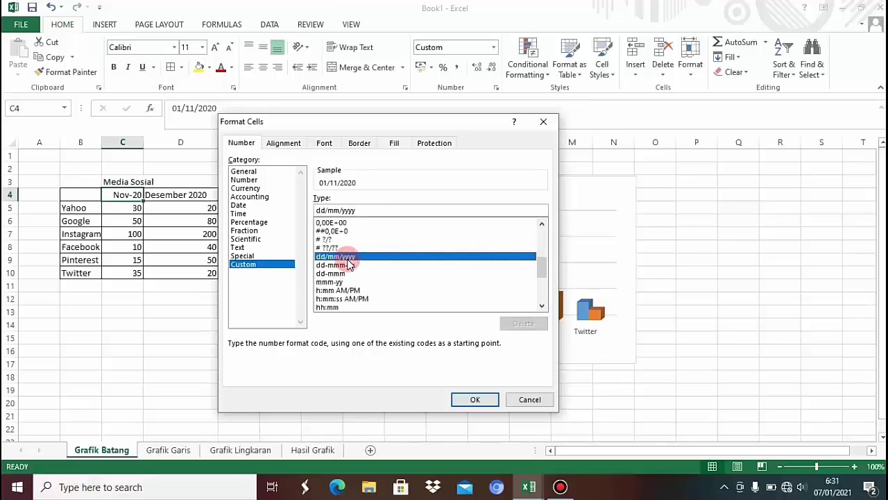
left_click(336, 275)
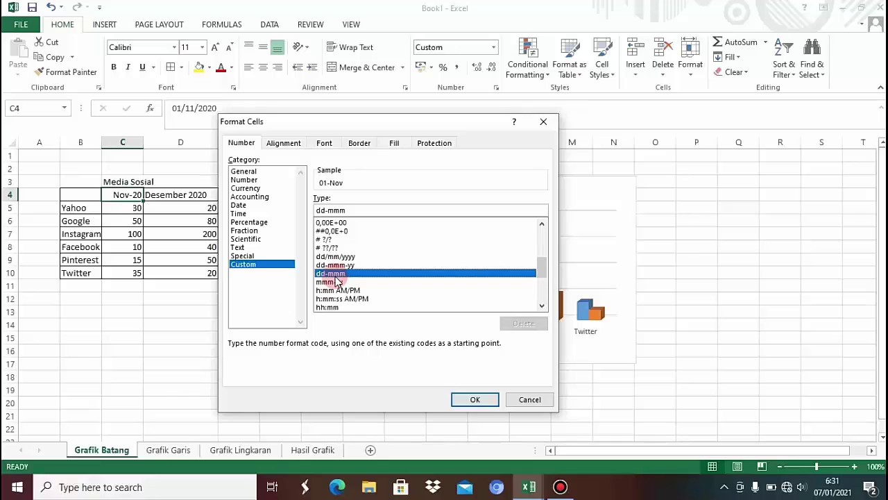
key("Escape")
left_click(313, 387)
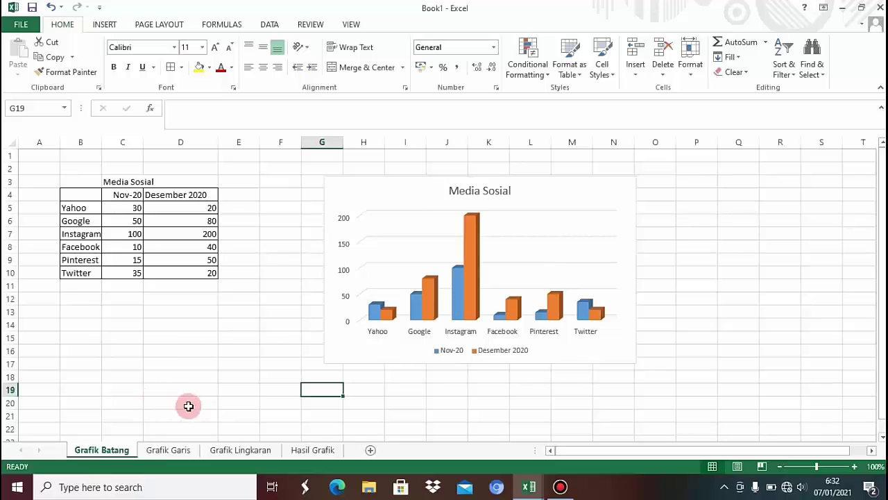
Step: On Grafik Garis, enter 'Product A' in C4 and headers Tanggal and Jumlah Reject in B5:C5
left_click(179, 448)
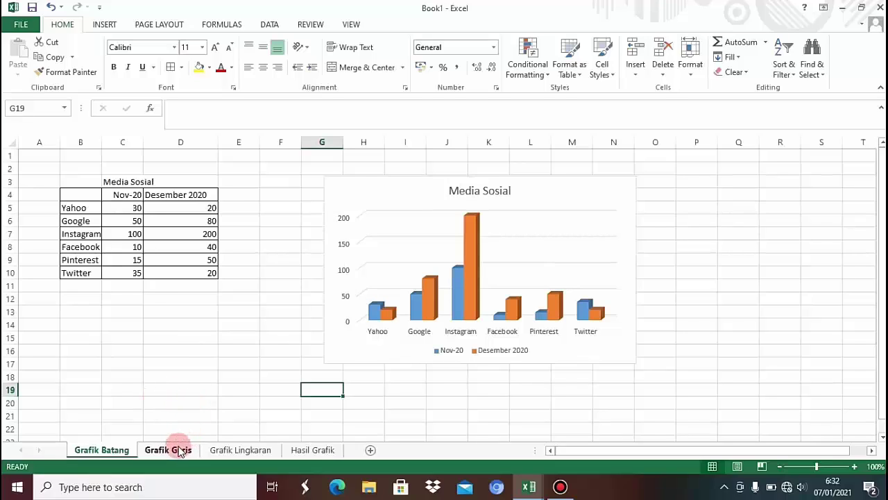
left_click(229, 449)
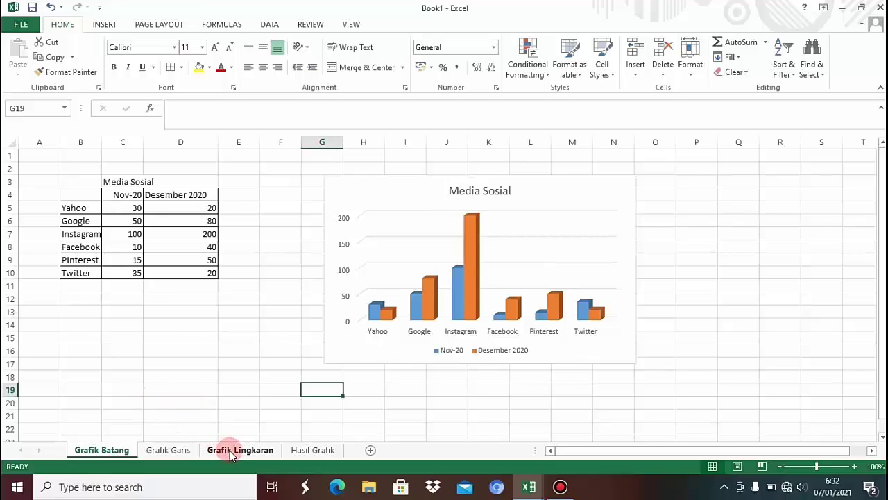
left_click(166, 452)
left_click(115, 193)
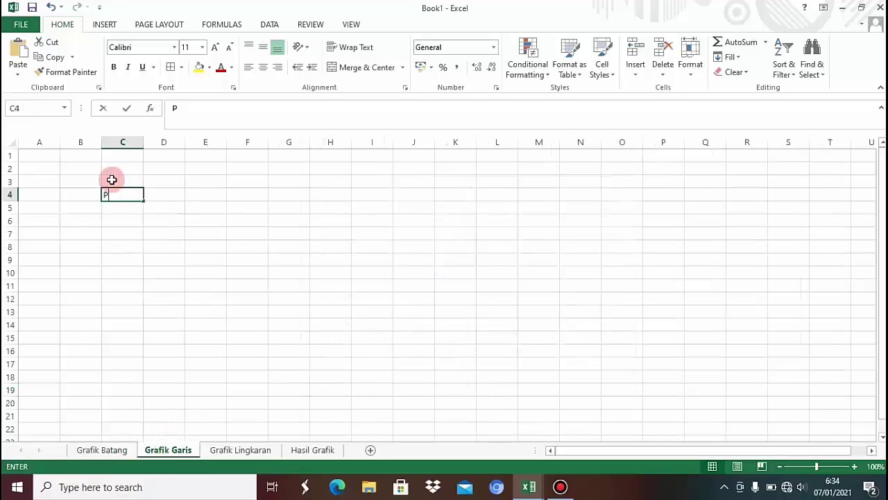
type("Product A")
key("Return")
key("Left")
type("tAN")
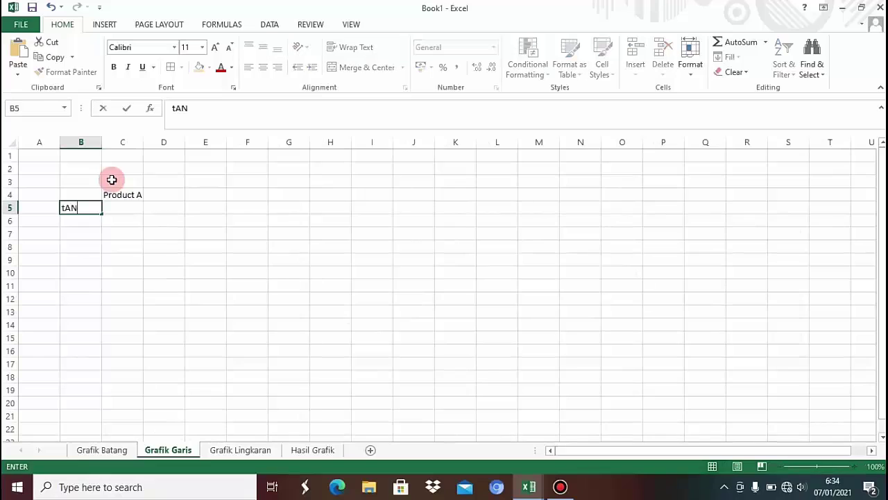
type("Tanggal")
key("Tab")
type("Juml")
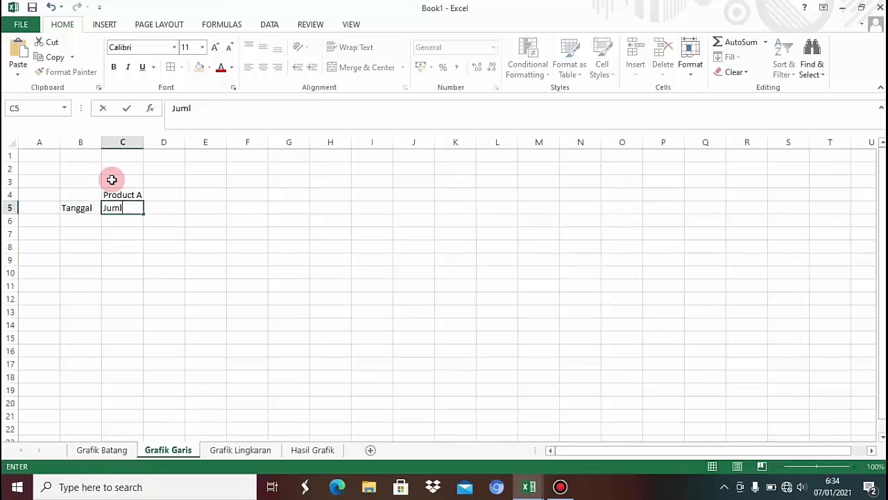
type("ah Reject")
key("Return")
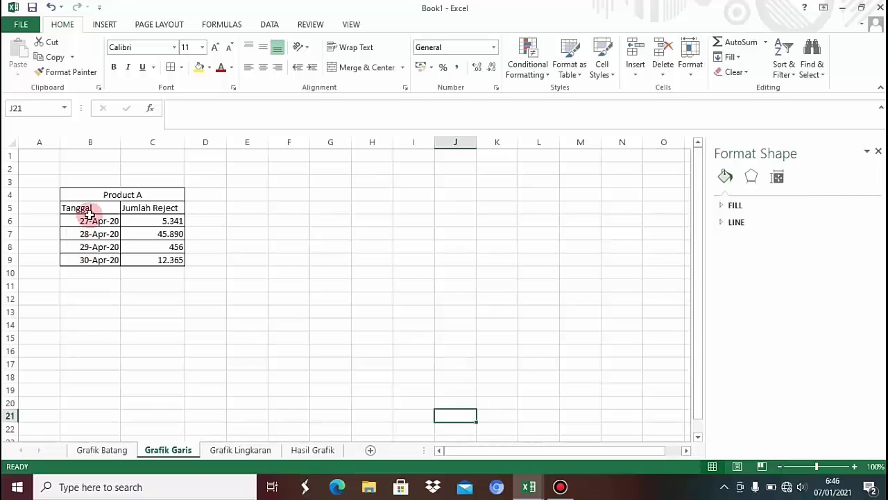
Step: Select B5:C9 and insert a Line with Markers chart
left_click_drag(93, 210, 160, 260)
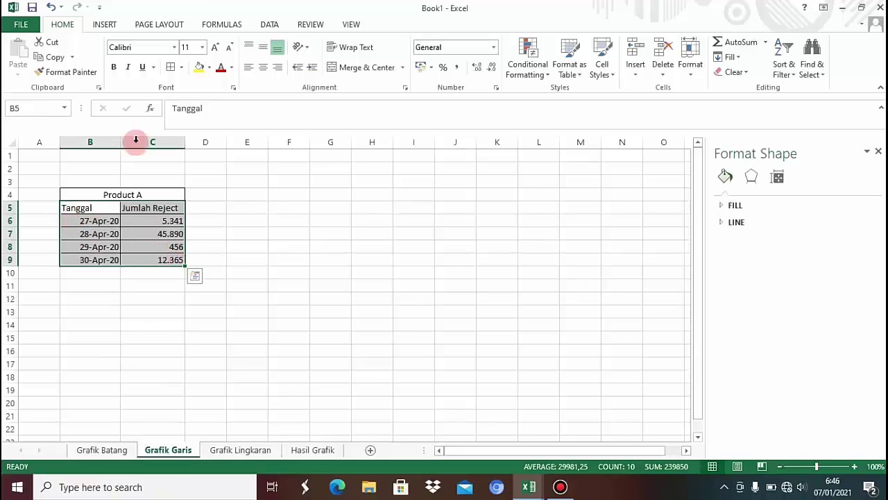
left_click(105, 26)
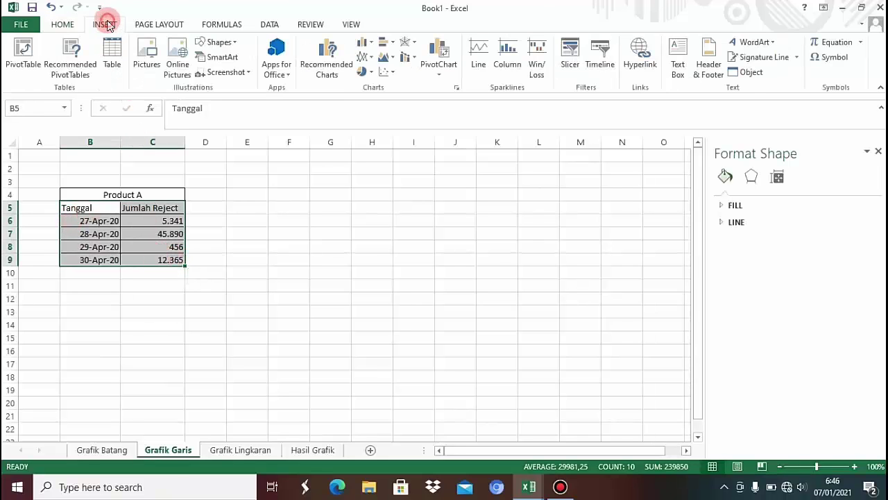
left_click(368, 60)
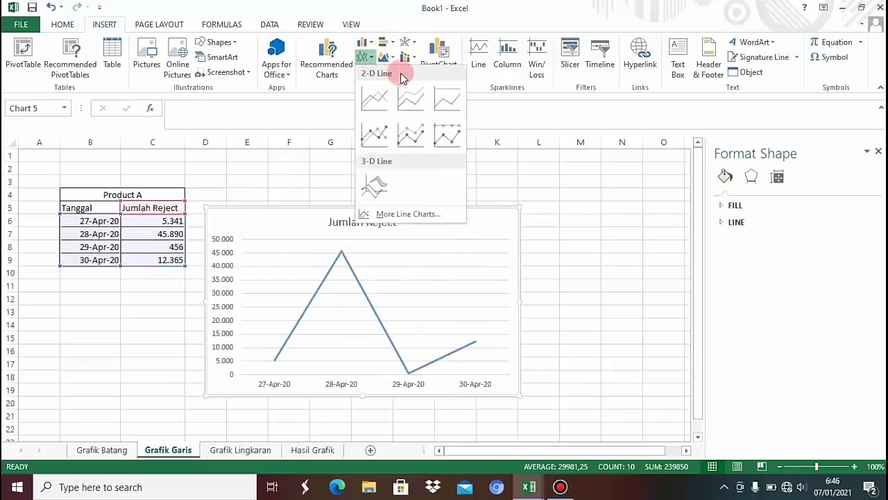
left_click(380, 146)
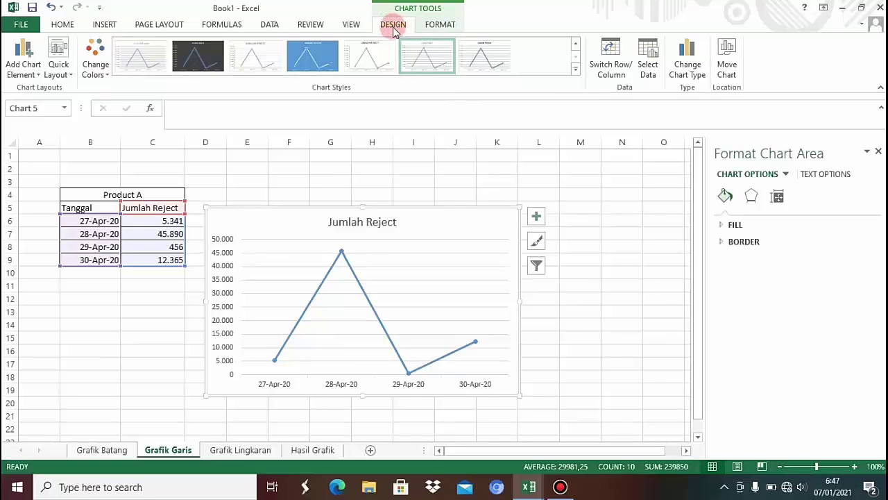
Step: Apply the blue filled chart style and Quick Layout 2 with top legend and data labels
left_click(575, 70)
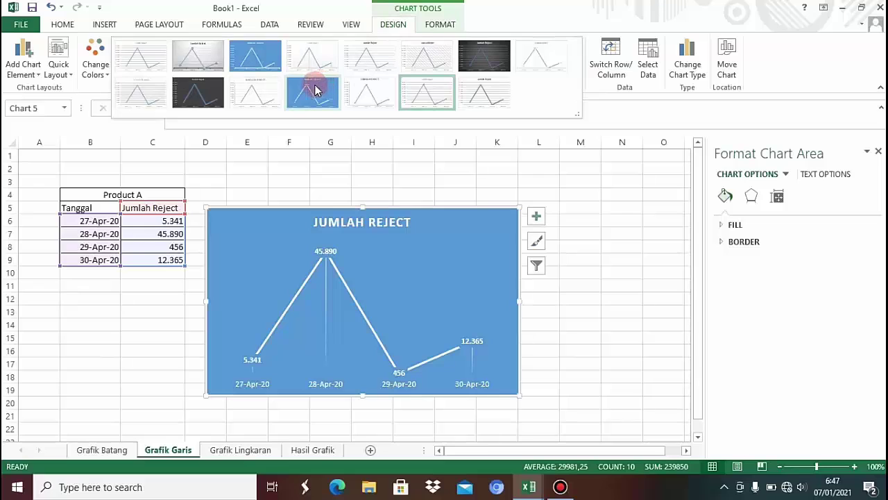
left_click(313, 90)
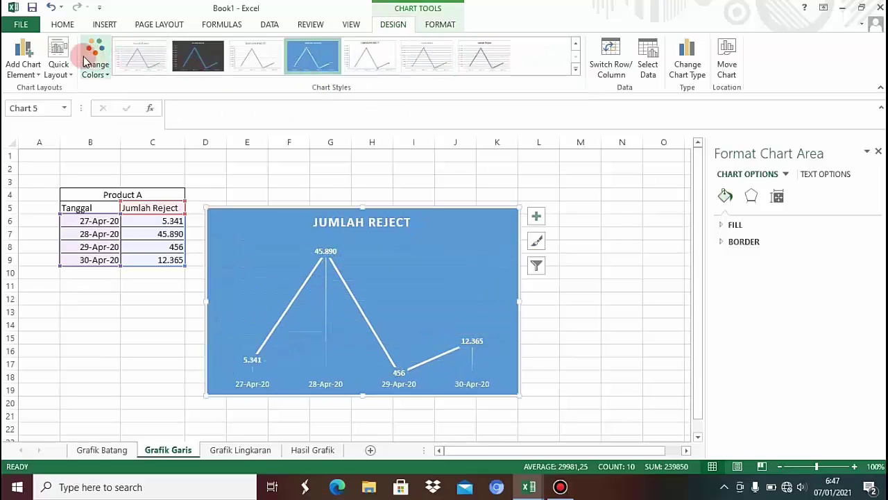
left_click(66, 74)
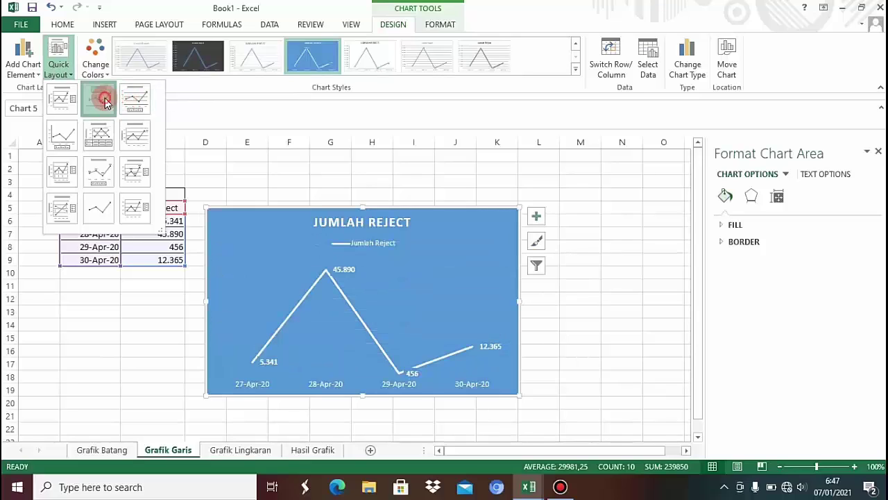
left_click(105, 102)
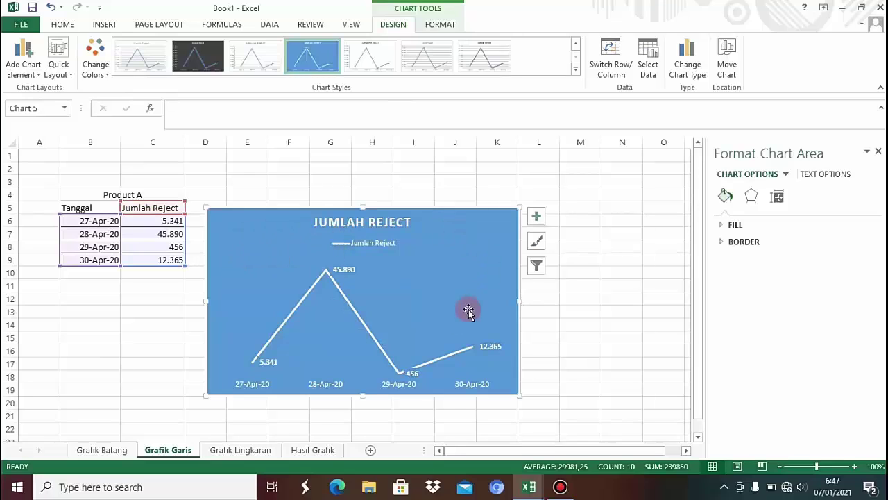
Step: Give the Jumlah Reject line chart the black shape style with white text and boxed labels
left_click(439, 26)
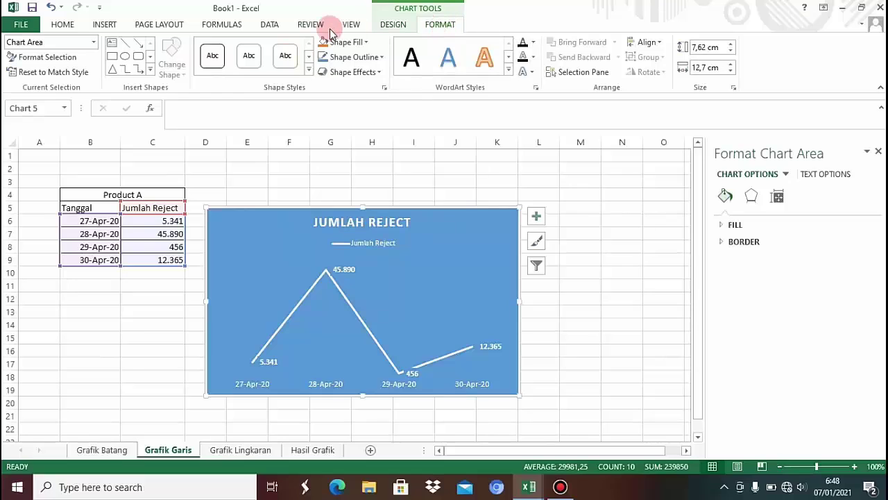
left_click(309, 72)
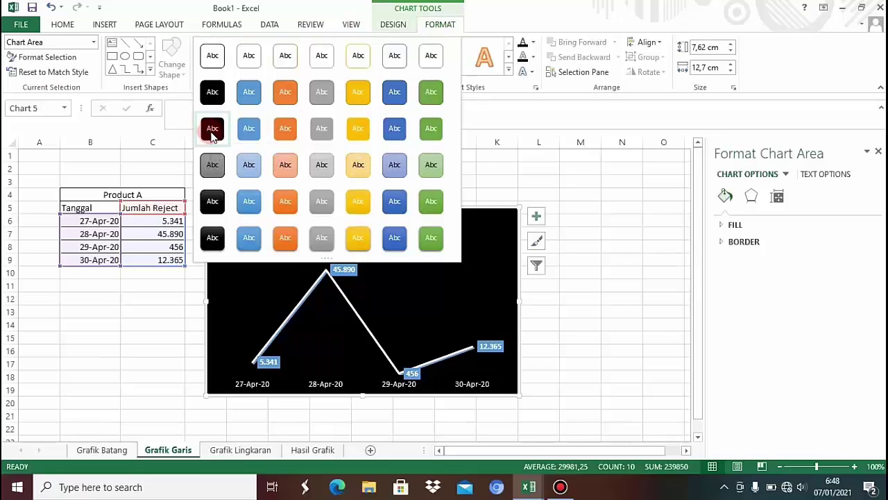
left_click(212, 131)
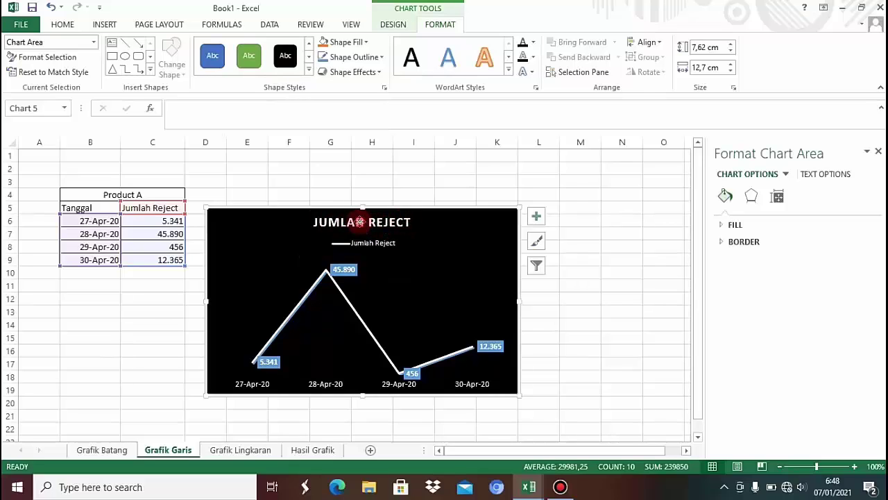
left_click(360, 224)
Step: Replace the line chart's title JUMLAH REJECT with PRODUCT A
double_click(361, 224)
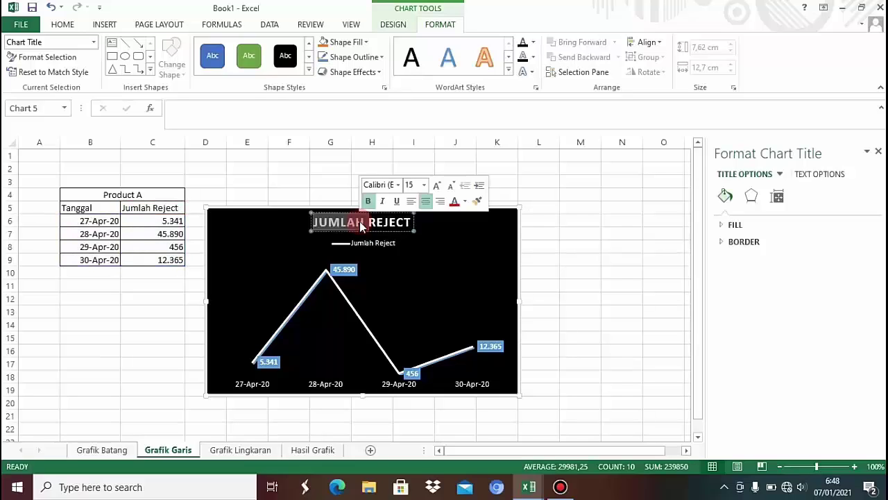
left_click(315, 218)
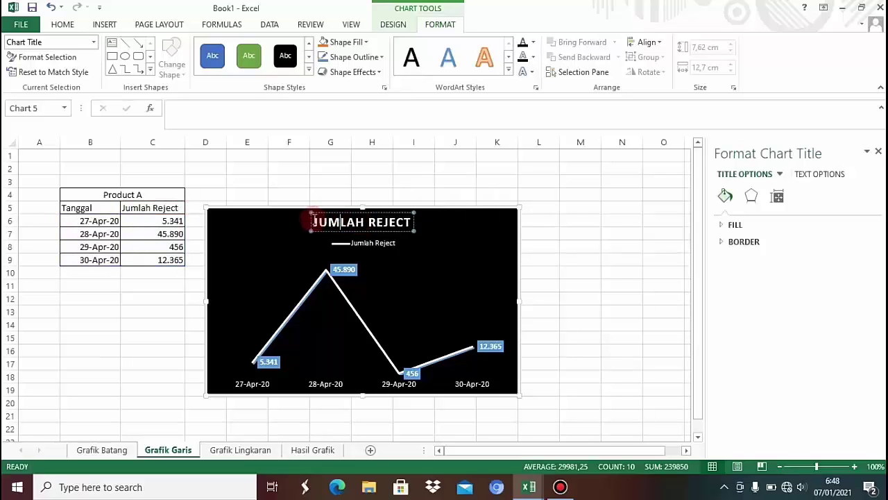
left_click_drag(315, 220, 409, 231)
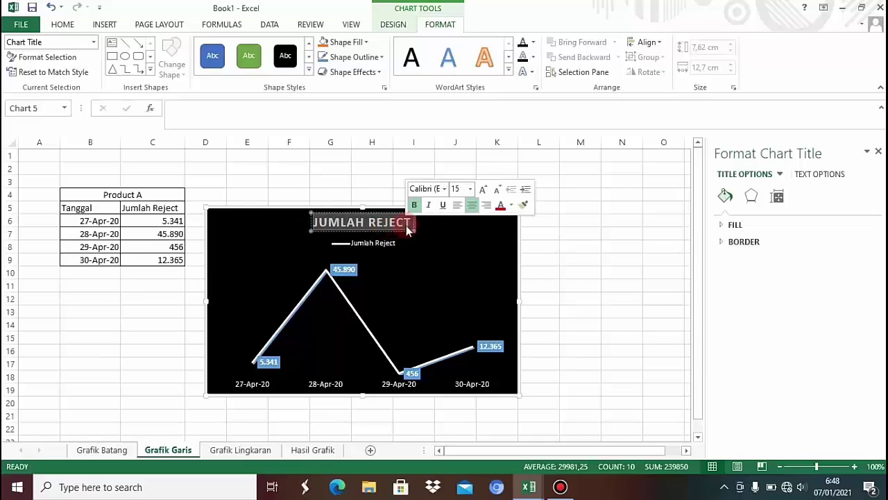
type("PROD")
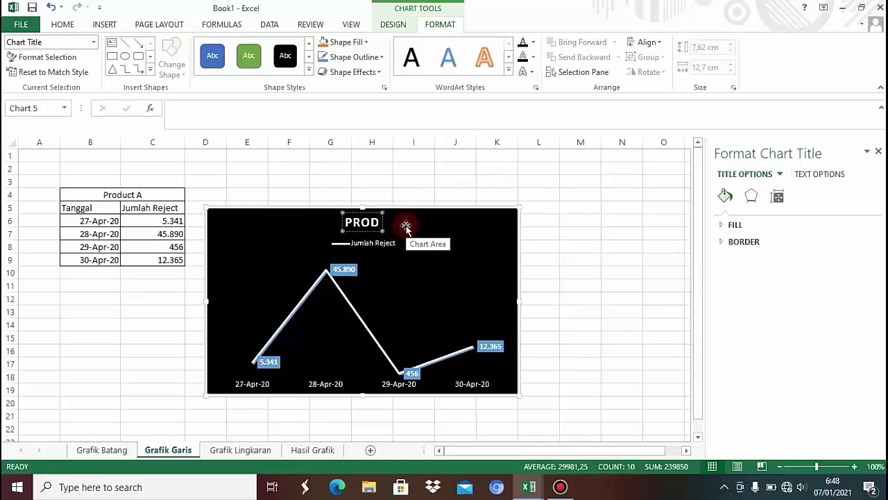
type("UCT A")
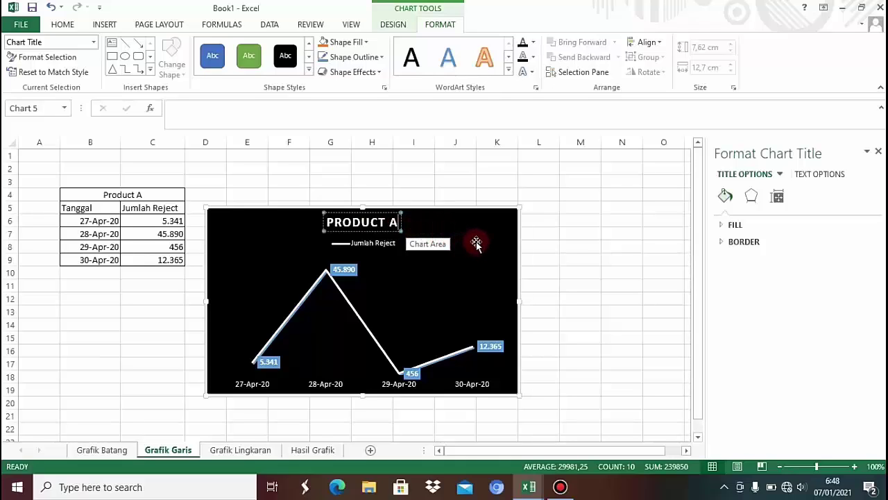
left_click(473, 223)
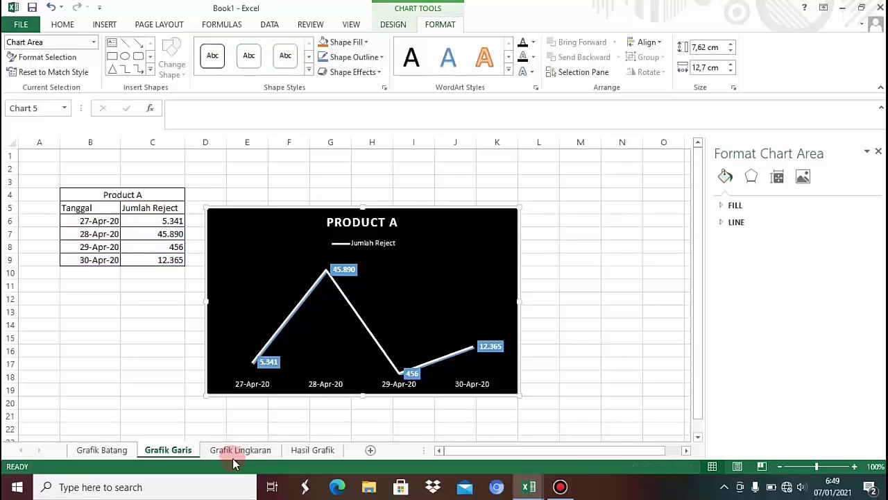
Step: On Grafik Lingkaran, enter headers Nama Negara and Populasi in B3:C3 and widen column B
left_click(245, 450)
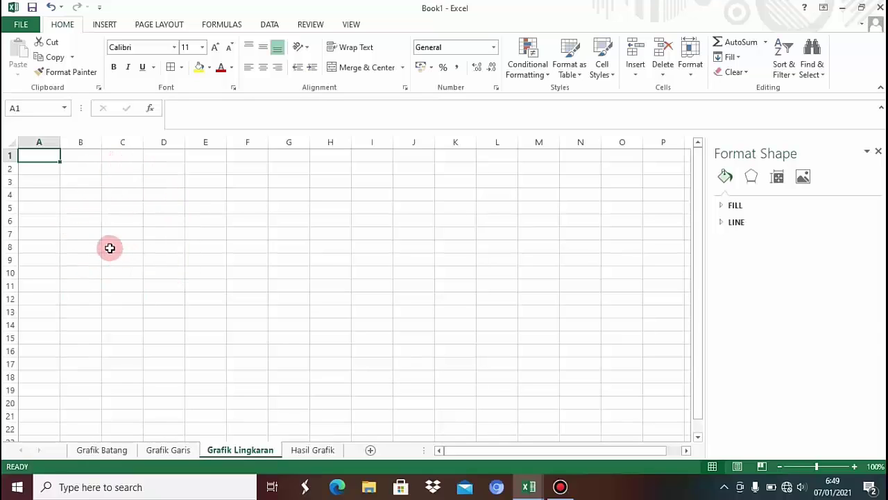
left_click(95, 183)
type("Nama Negara")
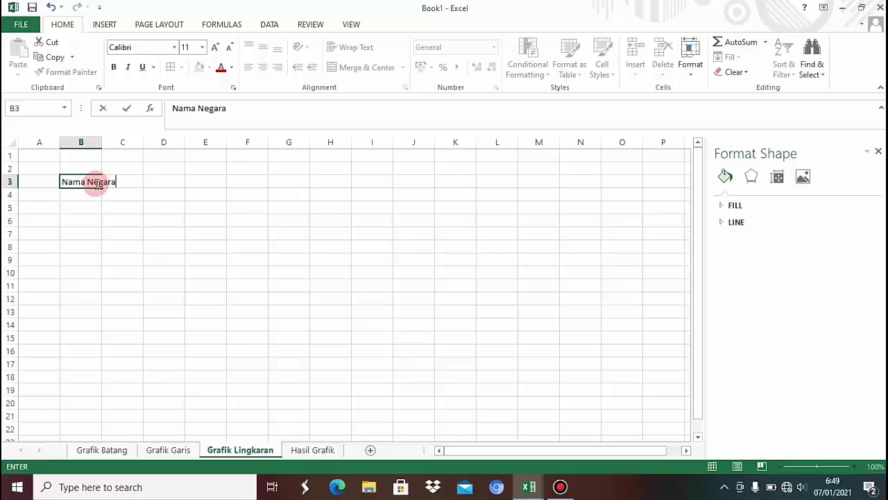
key("Tab")
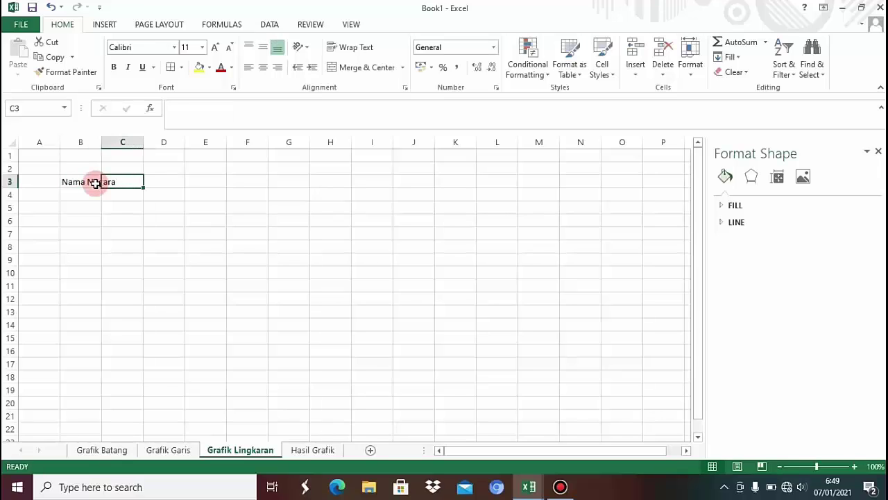
type("Populi")
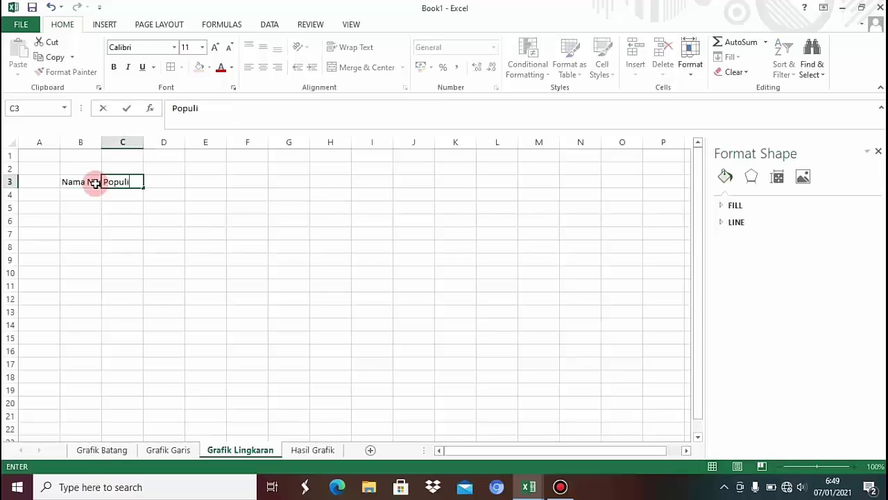
key("BackSpace")
type("asi")
key("Return")
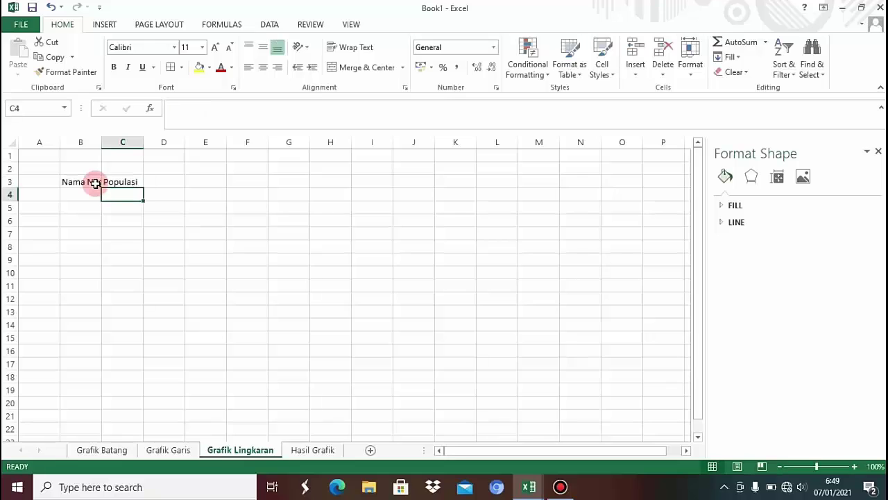
left_click_drag(102, 140, 118, 142)
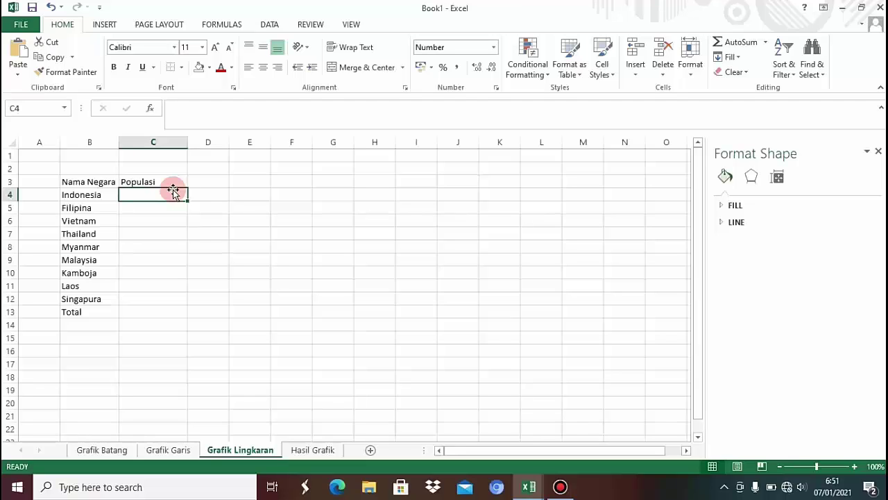
type("263991379")
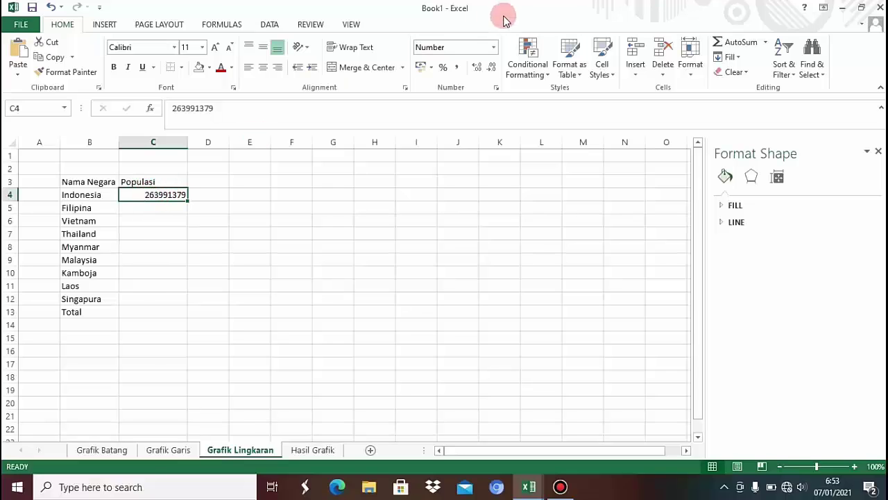
Step: Format C4 as a number with 1000 separators and 0 decimals, showing 263.991.379
left_click(494, 47)
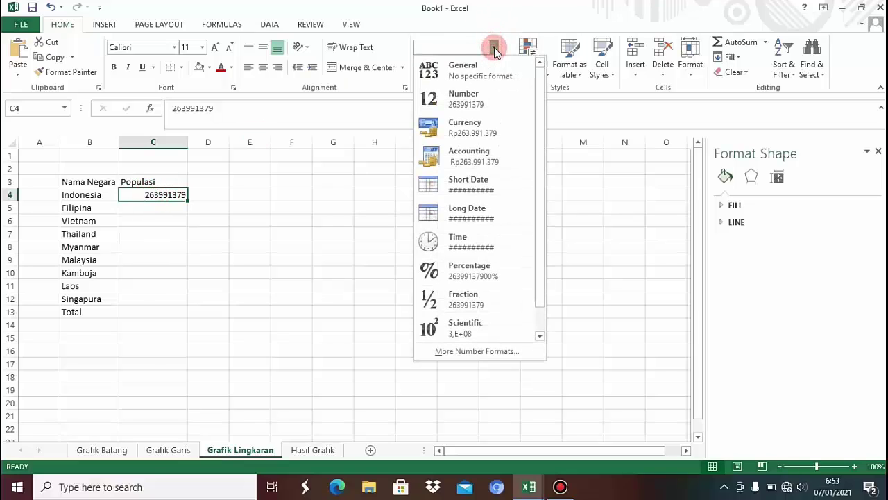
left_click(459, 354)
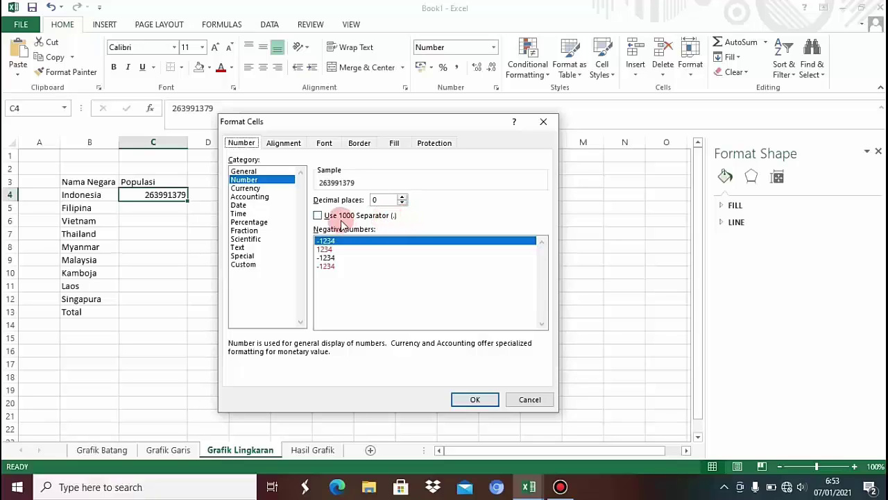
left_click(318, 216)
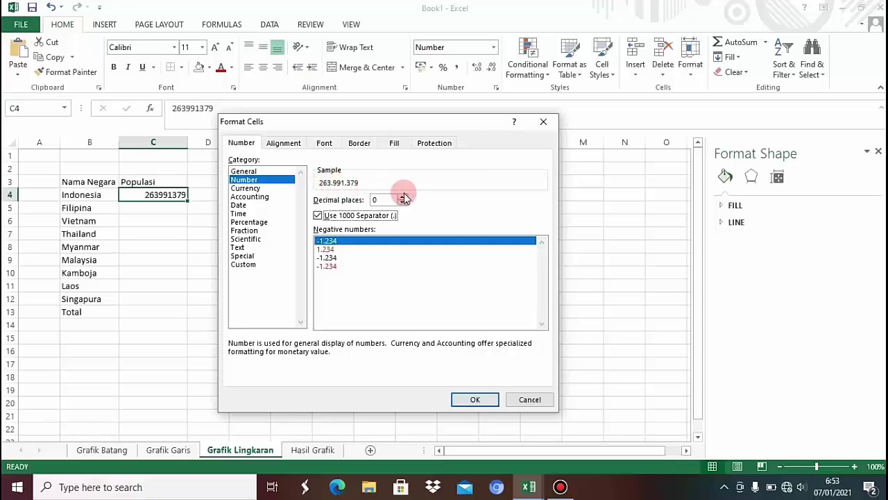
left_click(476, 400)
left_click(130, 195)
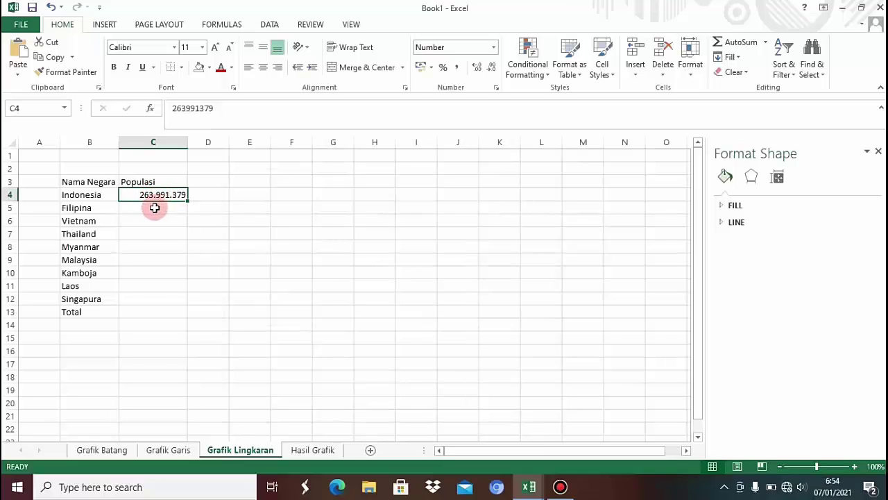
Step: Select the population table B3:C13, then pick the empty Total cell C13
mouse_move(89, 181)
left_mouse_down()
mouse_move(157, 287)
mouse_move(160, 308)
left_mouse_up()
left_click(186, 352)
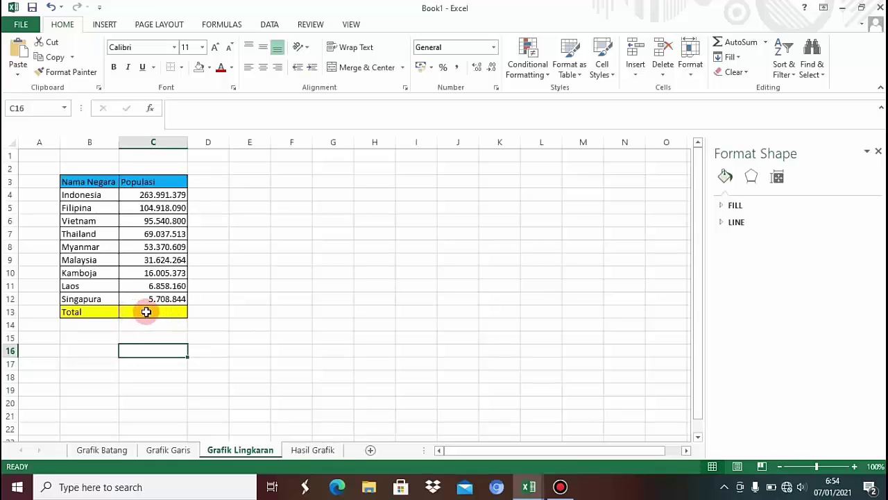
left_click(146, 312)
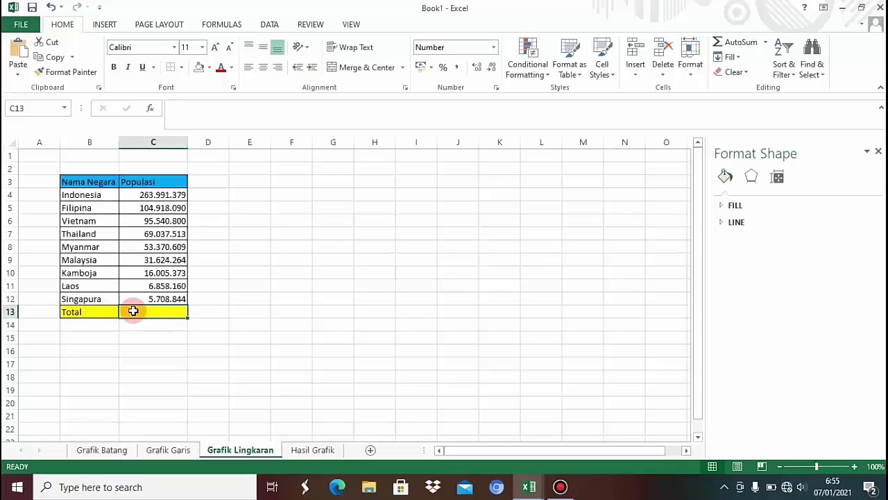
Step: Sum the populations in C4:C12 into the Total cell C13, giving 647.055.032
left_click(357, 246)
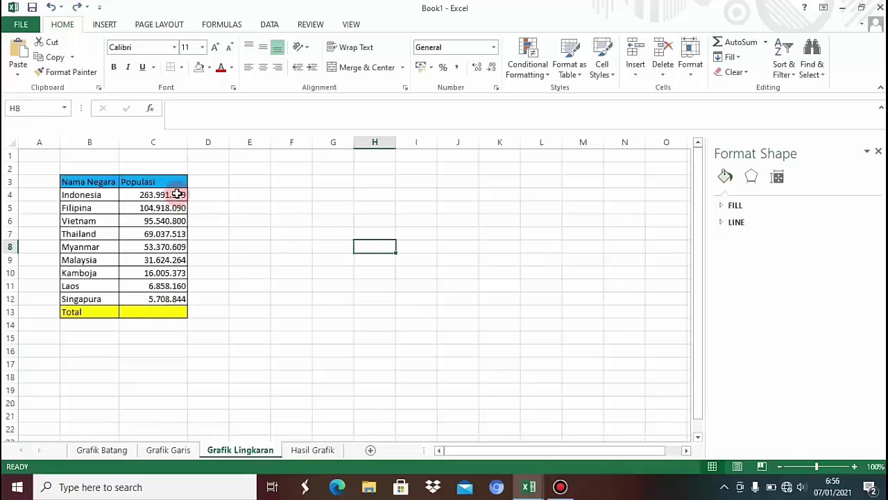
left_click_drag(178, 194, 173, 299)
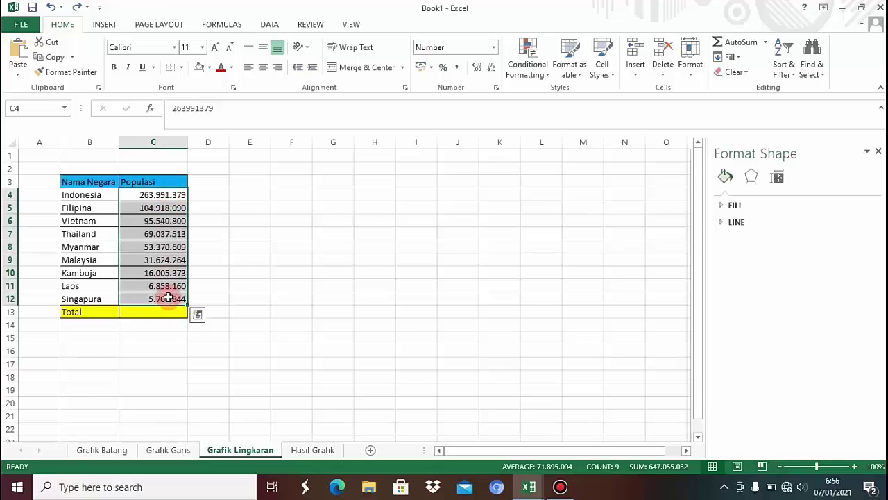
left_click(767, 43)
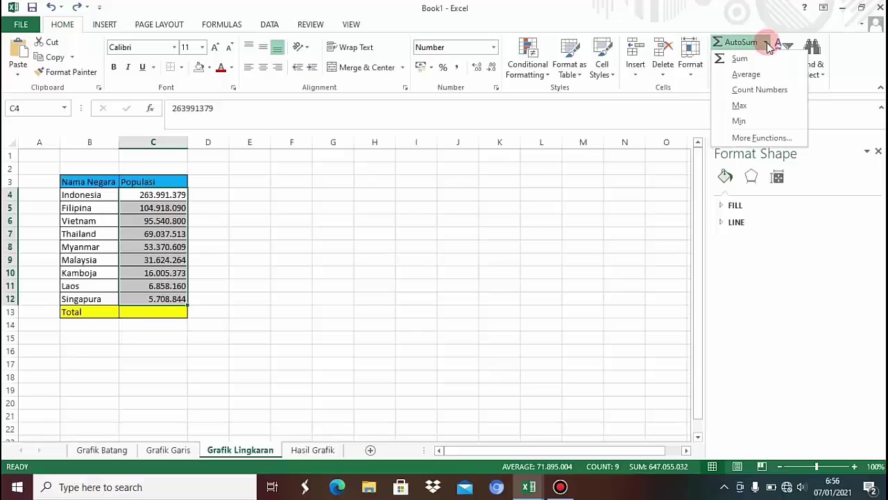
left_click(740, 60)
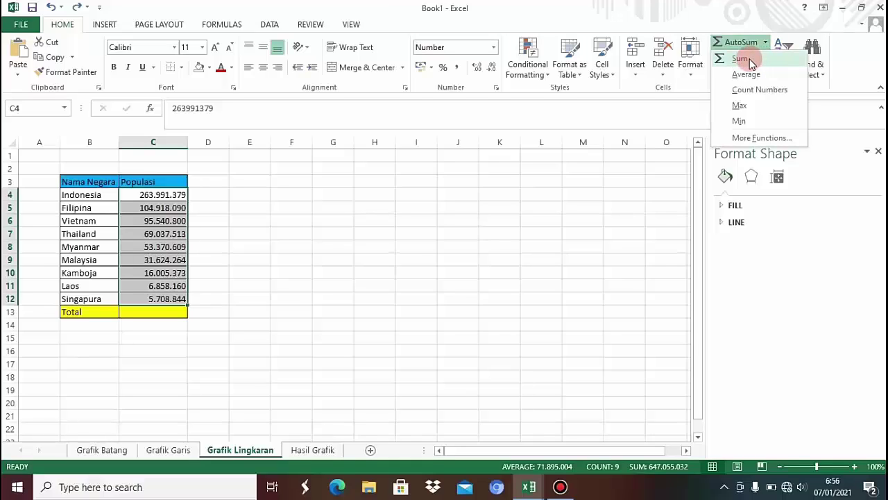
left_click(750, 61)
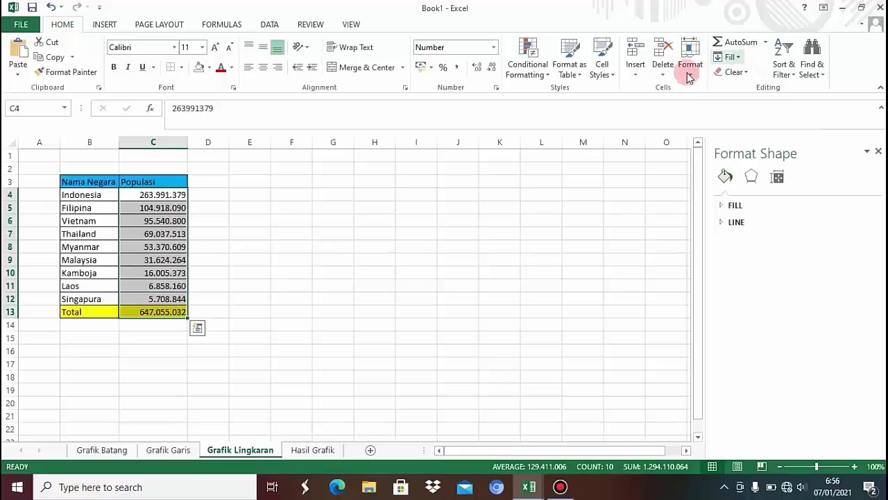
left_click(253, 323)
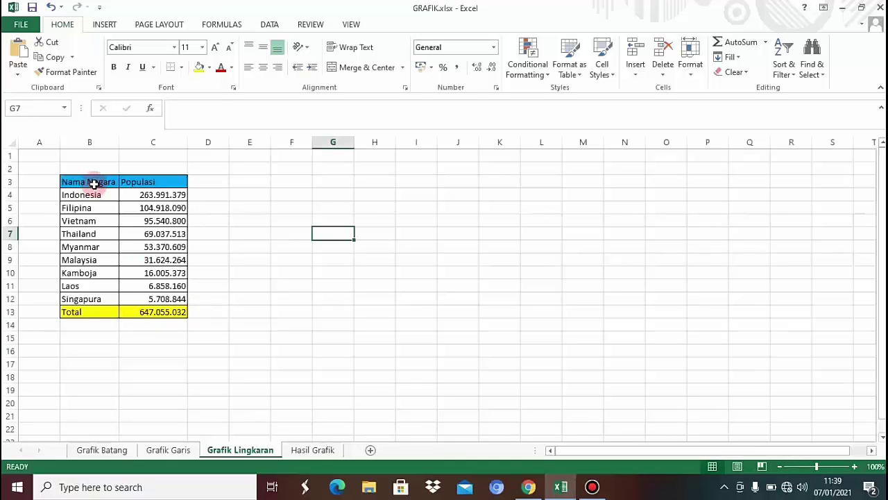
Step: Insert a 3-D pie chart from the country names and populations in B3:C12
left_click_drag(95, 183, 164, 300)
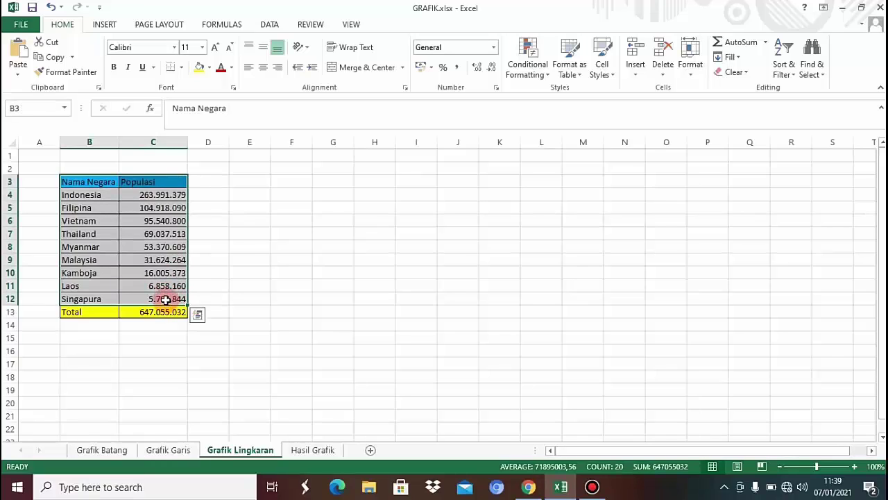
left_click(103, 26)
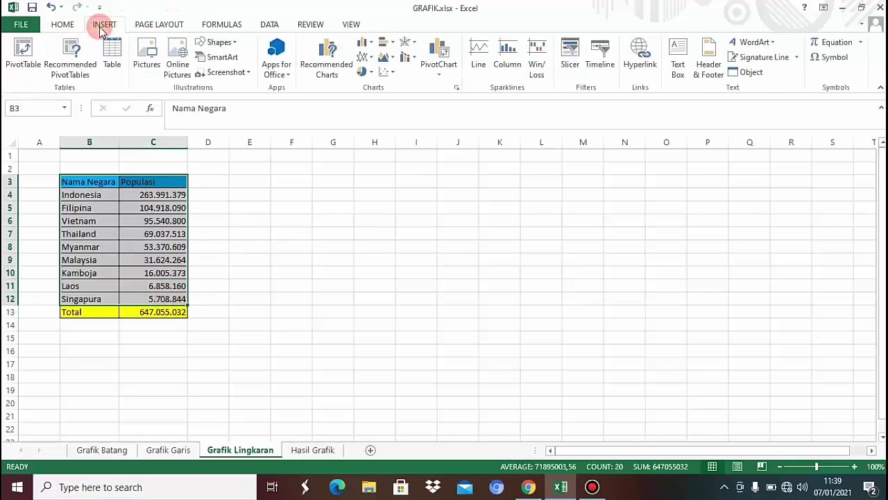
left_click(368, 72)
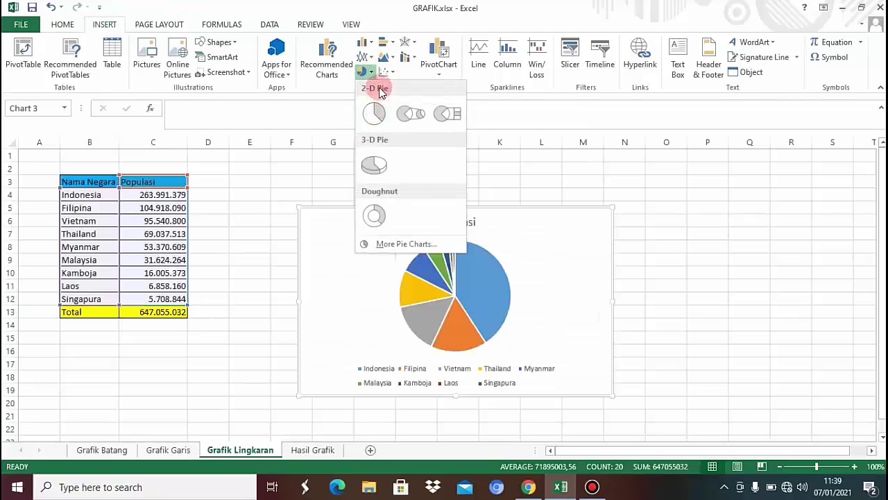
left_click(375, 165)
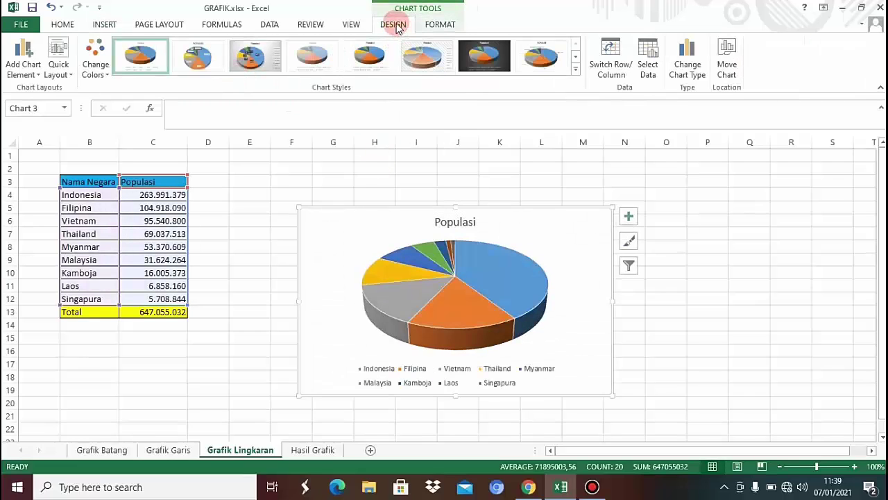
Step: Give the pie Chart Style 3 and Quick Layout 2, then move it toward the table
left_click(260, 55)
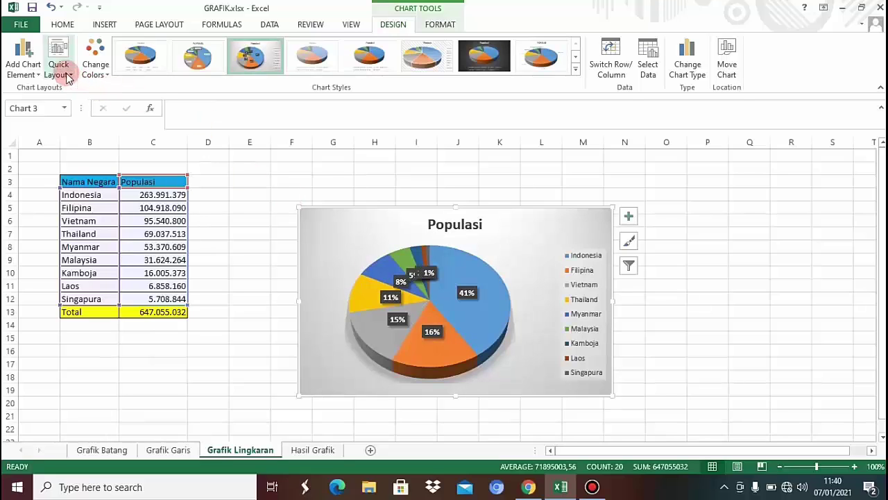
left_click(58, 59)
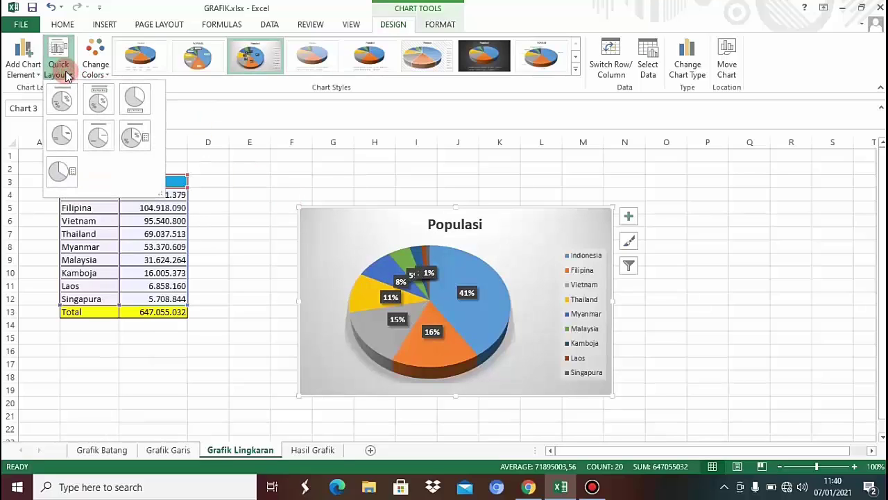
left_click(97, 103)
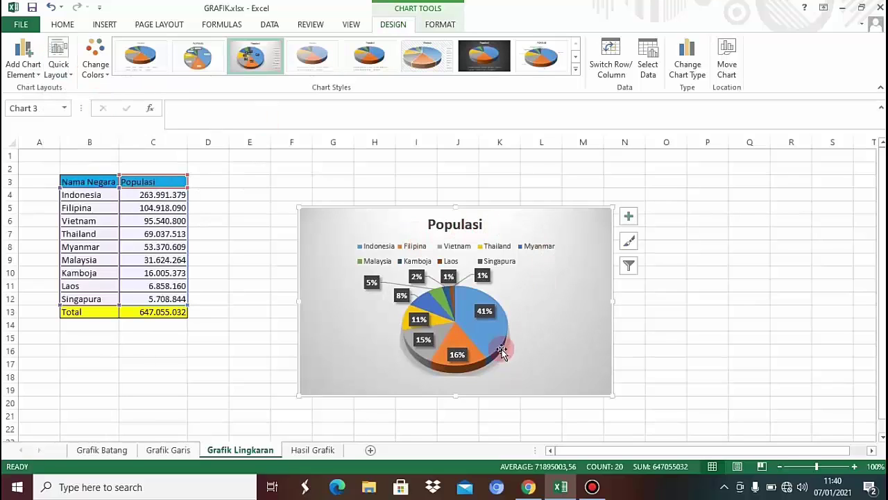
left_click_drag(532, 221, 492, 188)
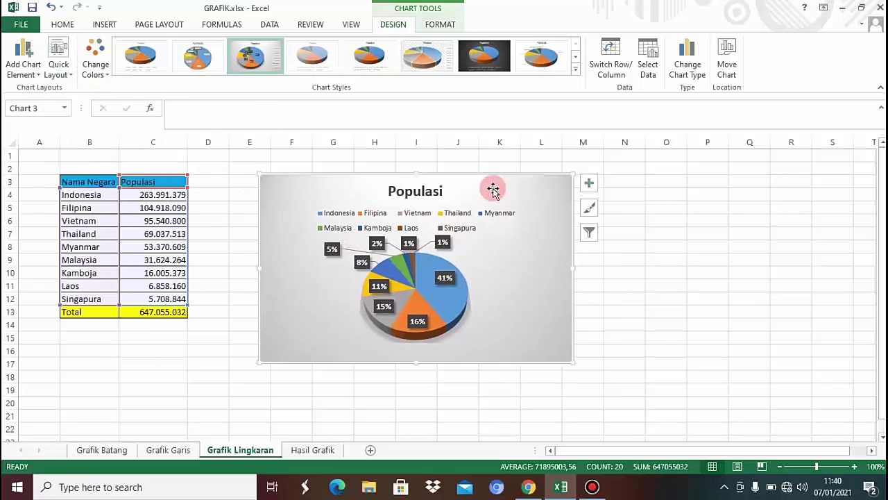
Step: Look through the pie chart's shape styles, then apply a new style from Chart Styles
left_click(445, 25)
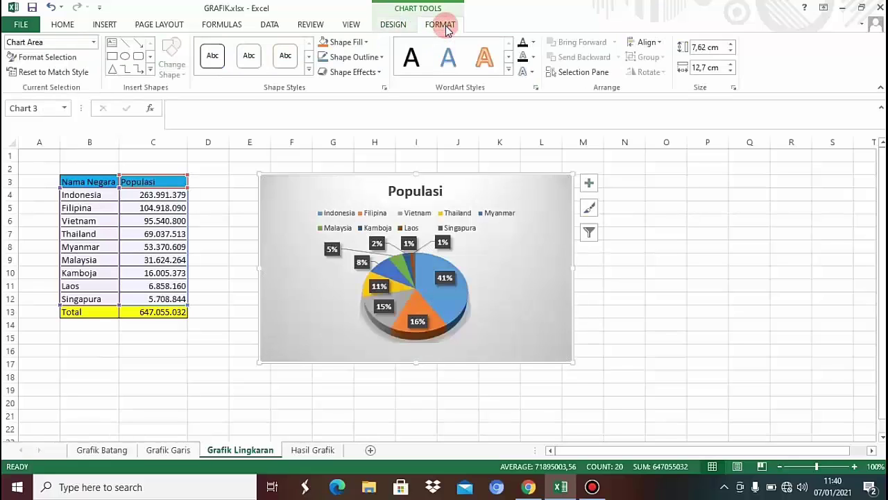
left_click(309, 74)
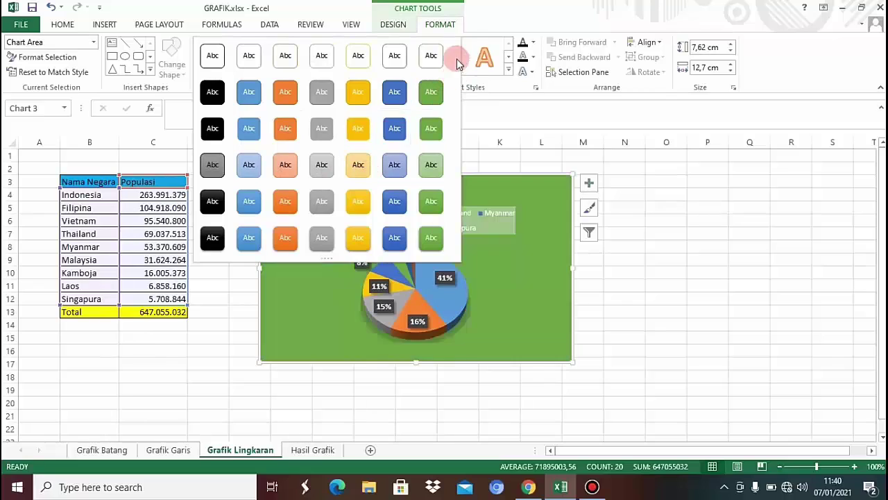
left_click(404, 26)
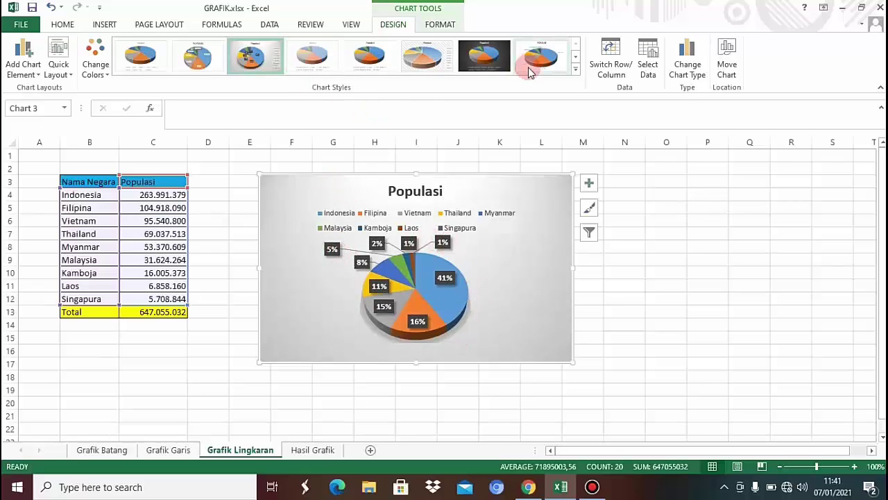
left_click(575, 69)
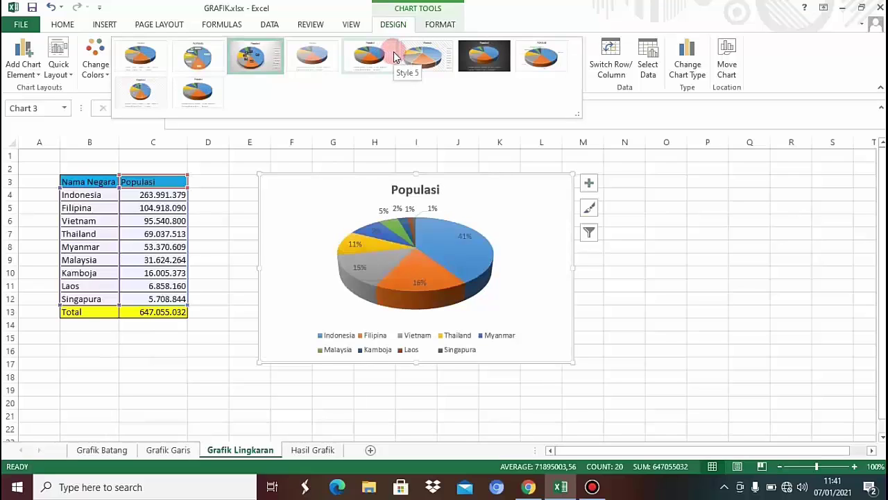
left_click(424, 56)
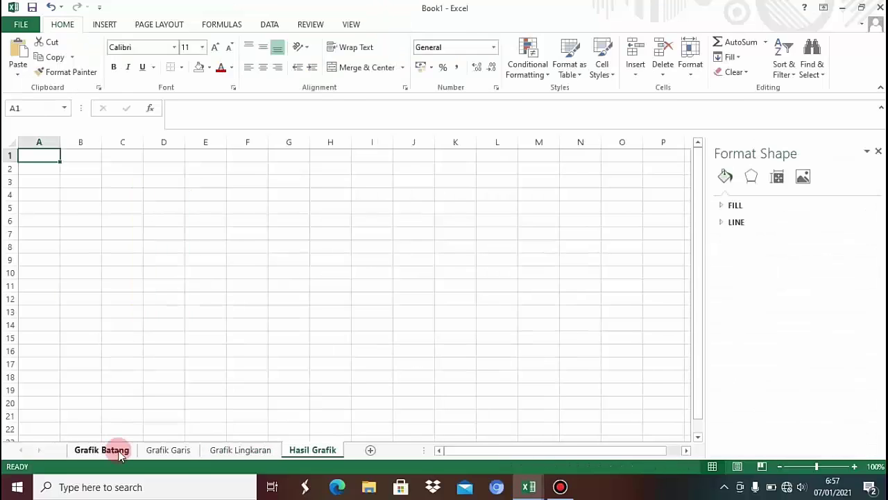
Step: Browse the Grafik Batang, Grafik Garis, Grafik Lingkaran and Hasil Grafik sheets
left_click(120, 452)
left_click(156, 450)
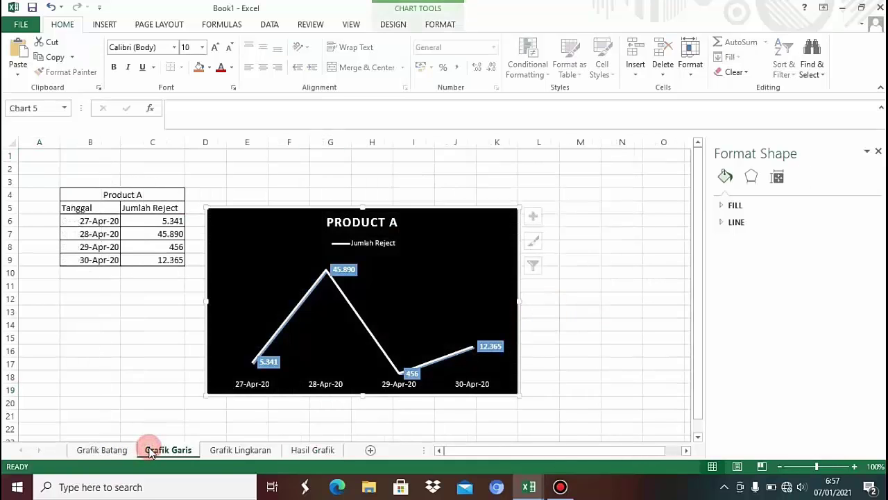
left_click(233, 447)
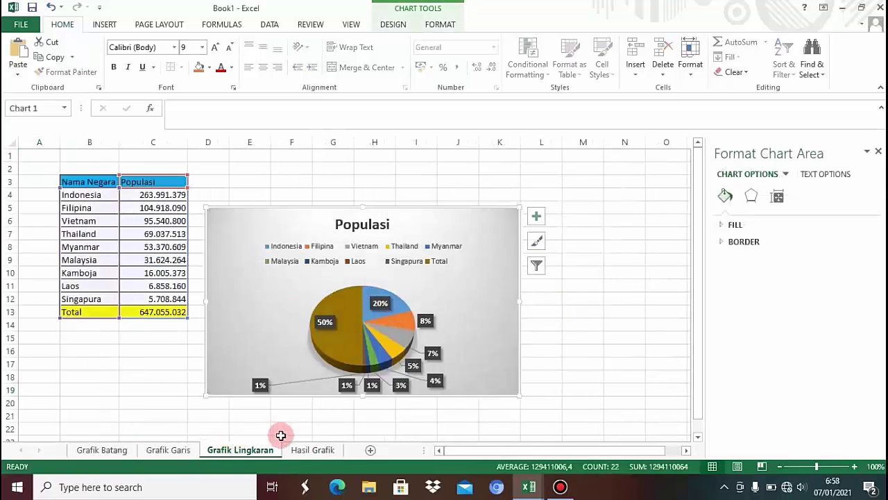
left_click(297, 454)
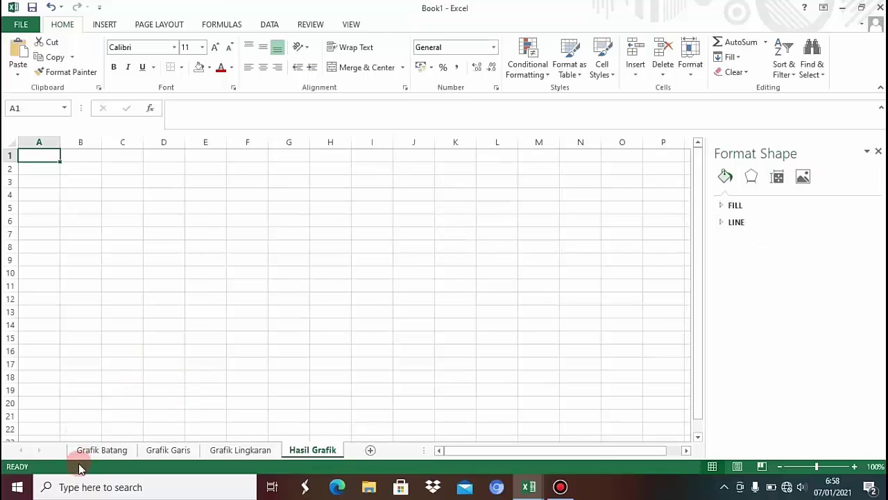
Step: Copy the Media Sosial column chart from Grafik Batang and go to Hasil Grafik
left_click(101, 451)
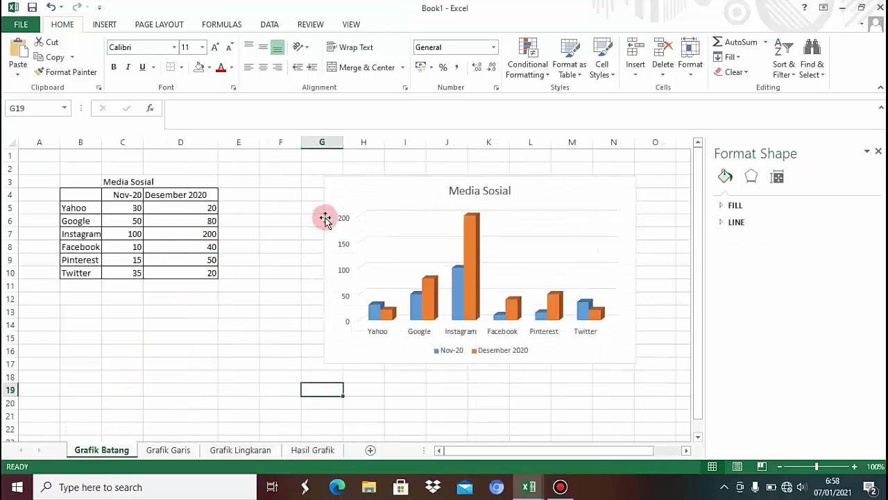
left_click(350, 188)
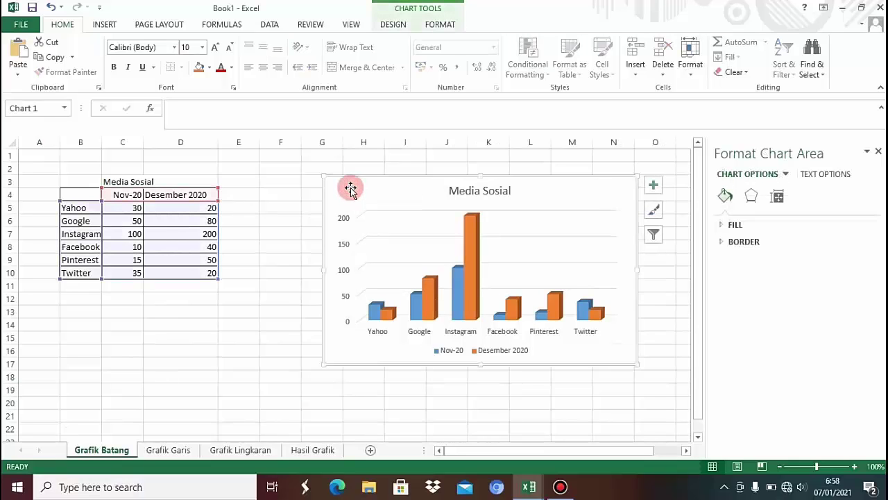
right_click(350, 189)
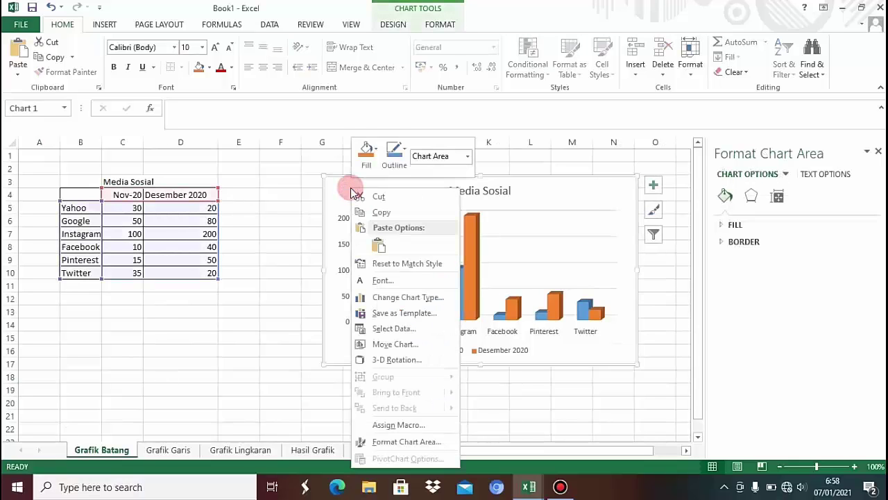
left_click(374, 208)
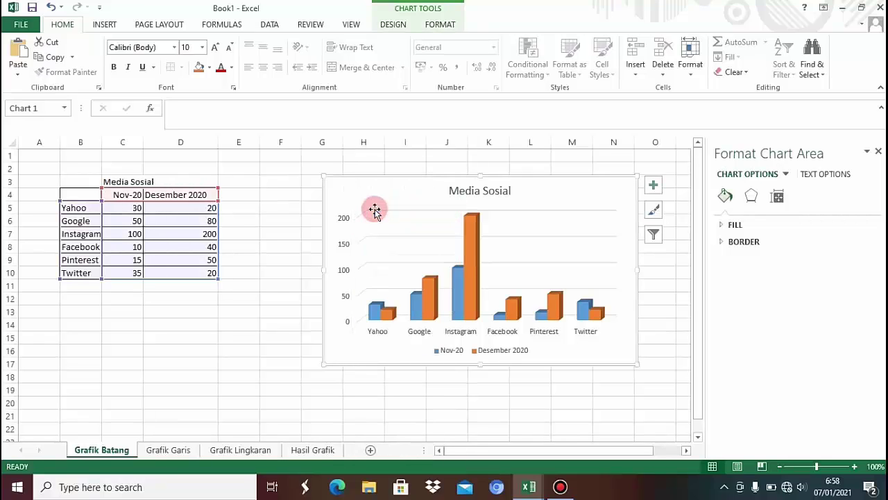
left_click(314, 451)
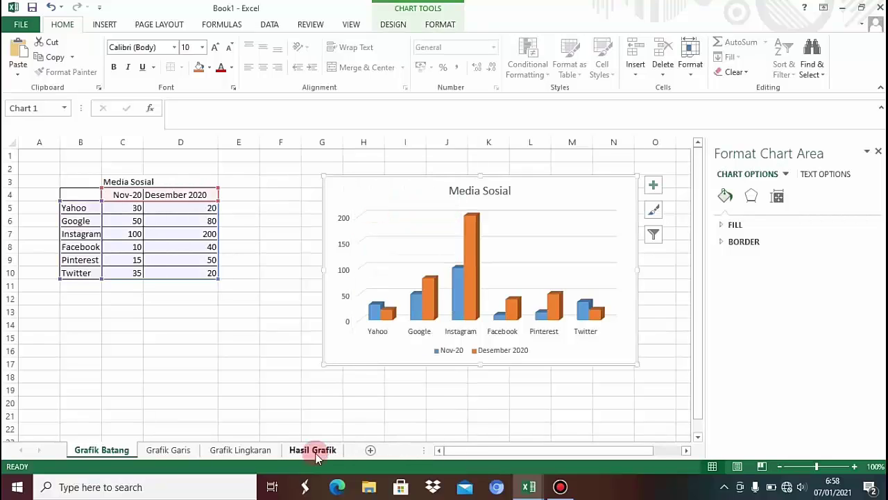
Step: Paste the Media Sosial column chart onto Hasil Grafik and position it at the top-left
right_click(110, 190)
left_click(137, 248)
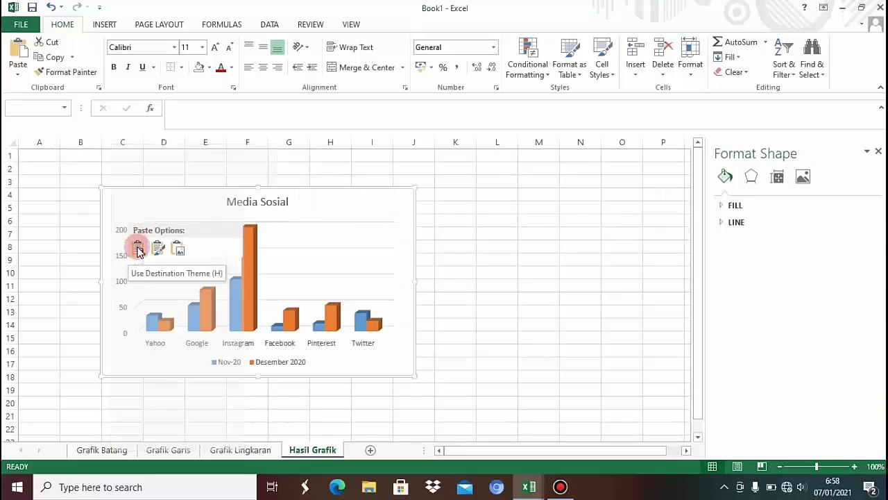
left_click(173, 206)
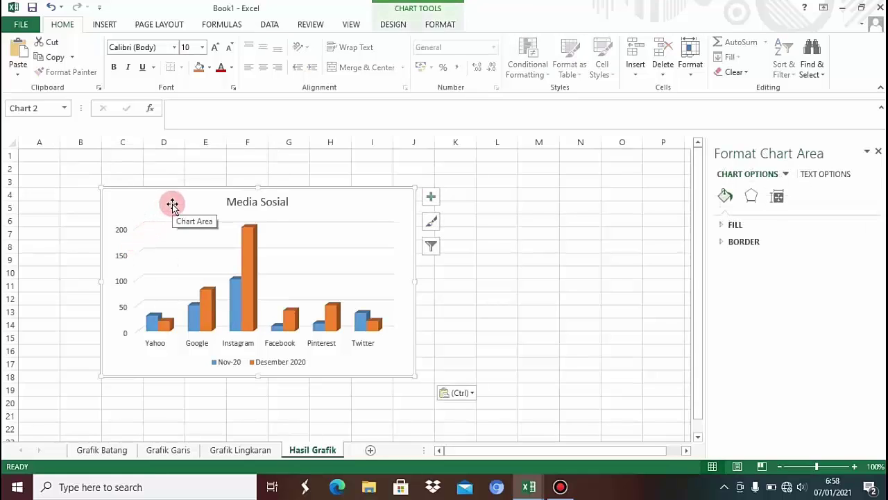
left_click_drag(172, 206, 97, 175)
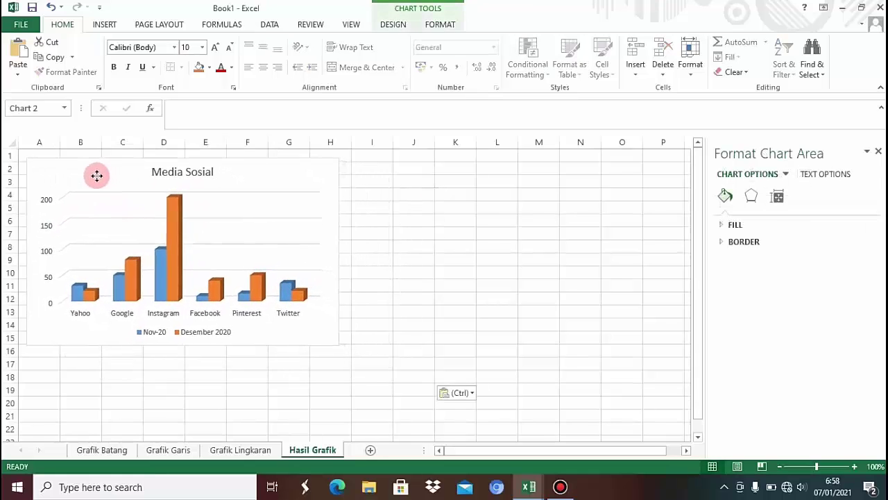
left_click_drag(96, 176, 100, 182)
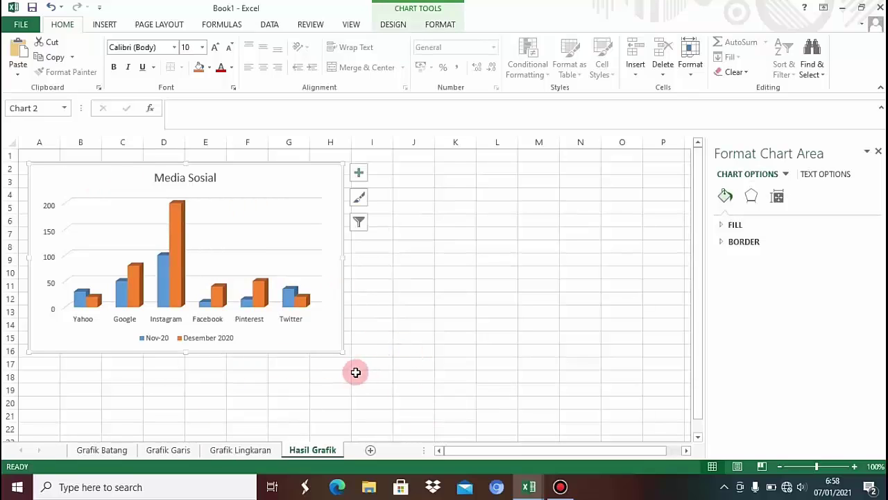
Step: Copy the PRODUCT A line chart from Grafik Garis and paste it beside the column chart
left_click(174, 452)
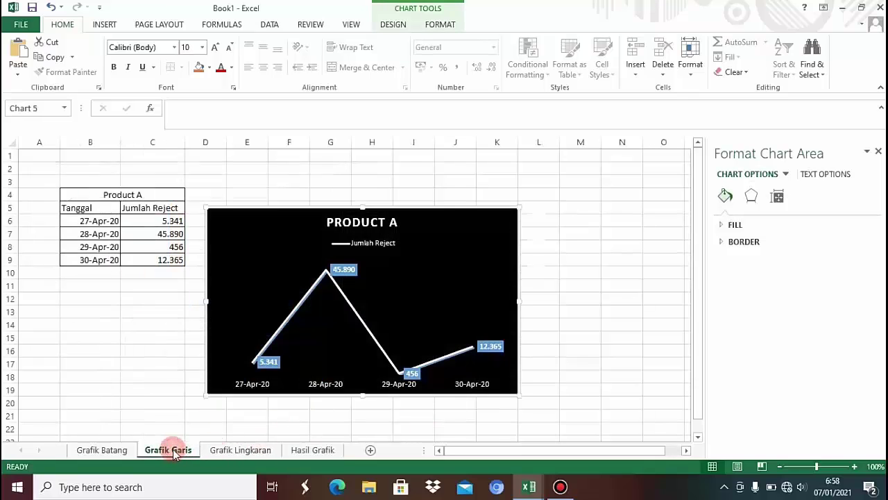
left_click(239, 287)
right_click(252, 246)
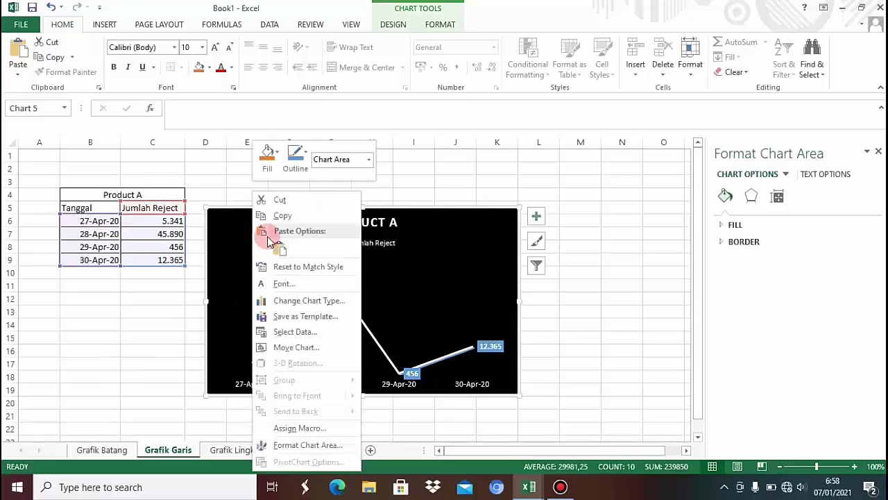
left_click(305, 216)
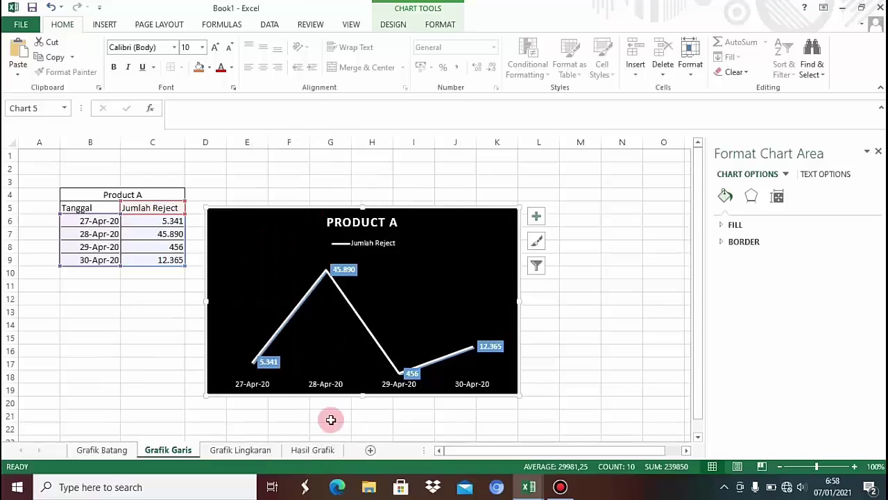
left_click(321, 451)
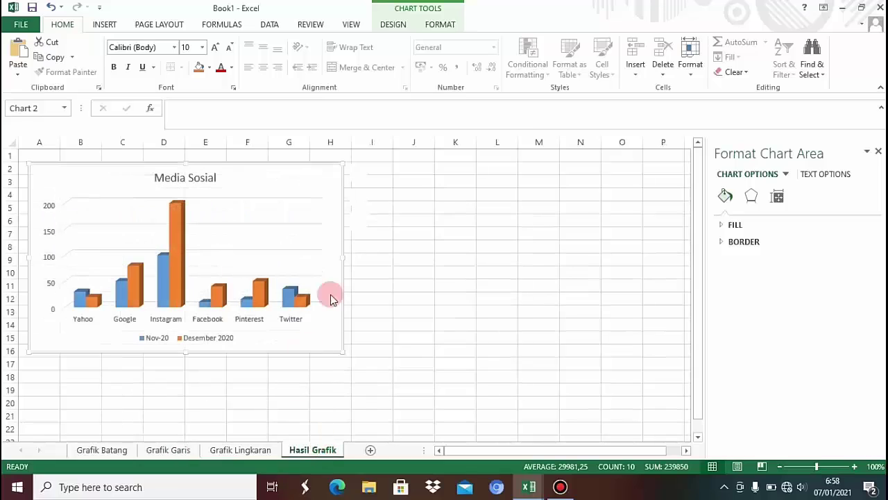
right_click(441, 190)
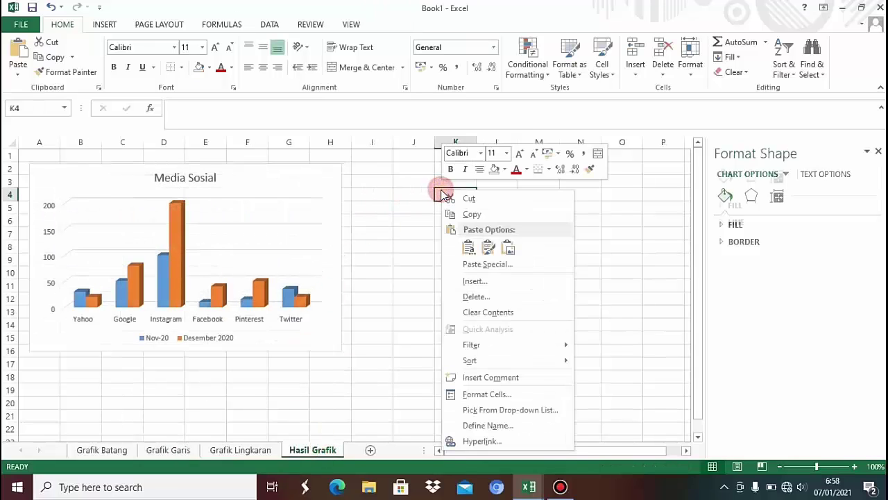
left_click(470, 248)
left_click_drag(498, 234, 416, 211)
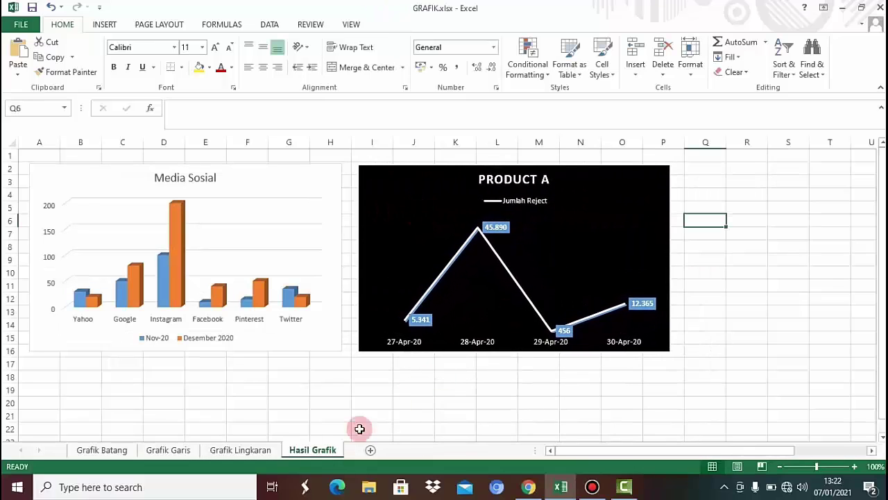
Step: Copy the Populasi 3-D pie chart from the Grafik Lingkaran sheet
left_click(260, 450)
left_click(216, 365)
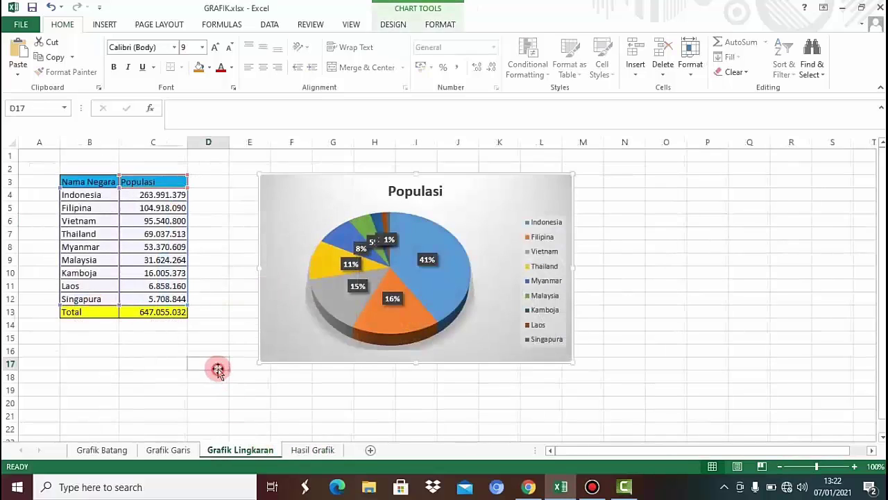
left_click(287, 198)
right_click(288, 197)
left_click(310, 218)
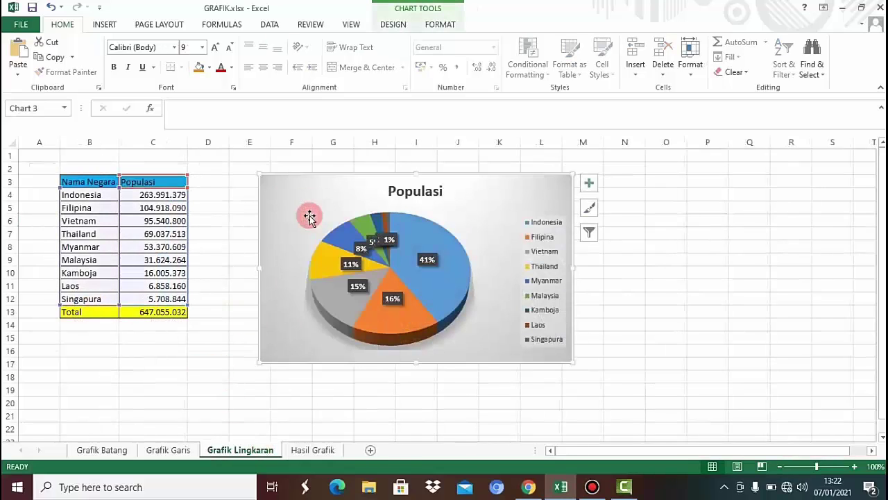
Step: Paste the pie chart at Q5 on Hasil Grafik and align it with the other charts
left_click(293, 451)
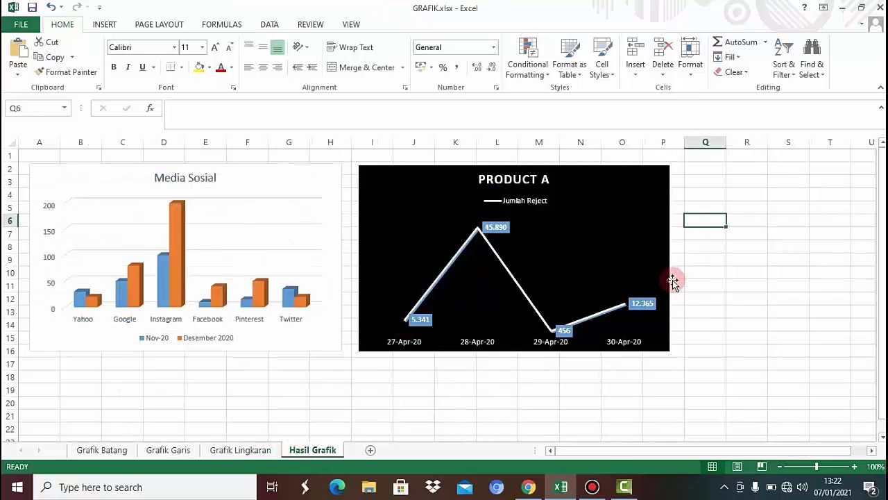
left_click(677, 273)
right_click(715, 206)
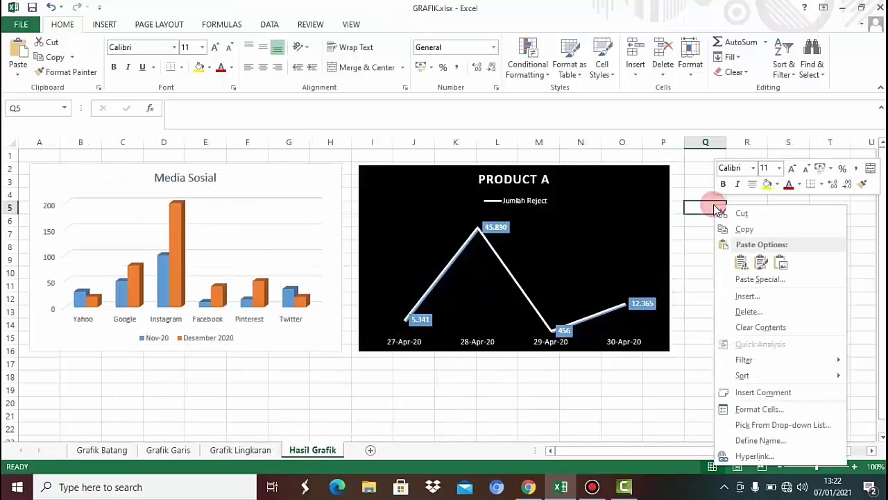
left_click(741, 262)
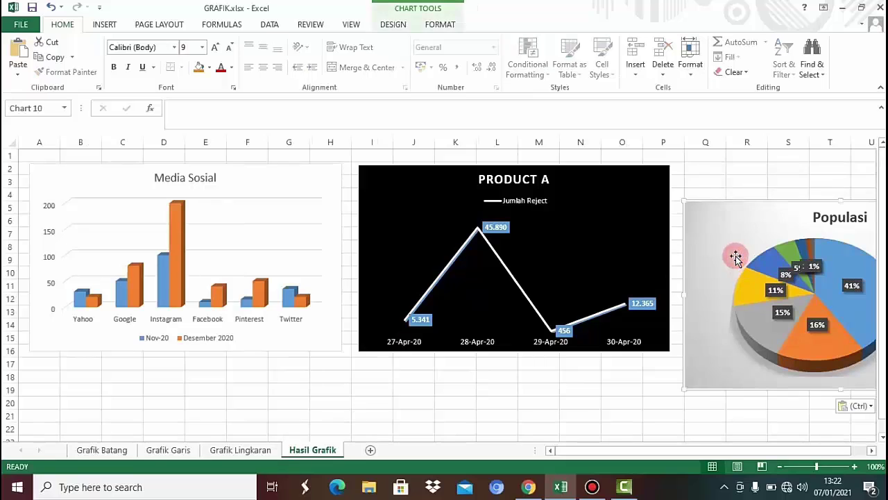
left_click_drag(736, 257, 730, 194)
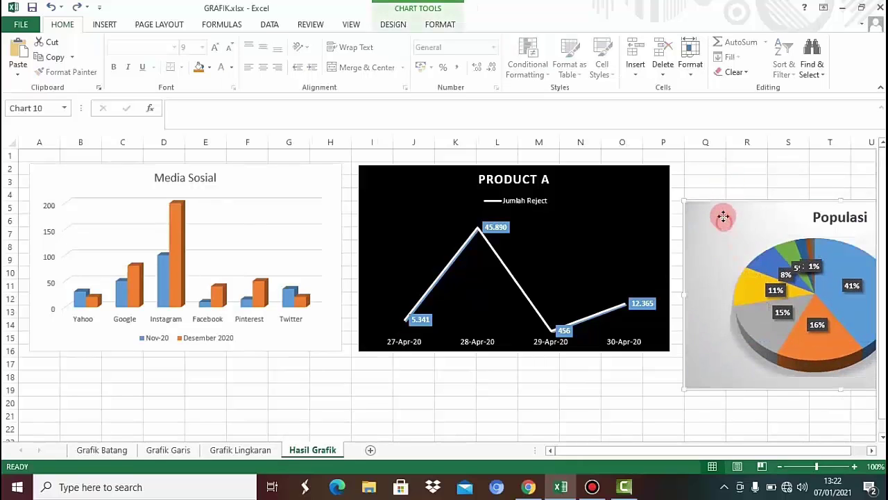
left_click_drag(724, 214, 719, 188)
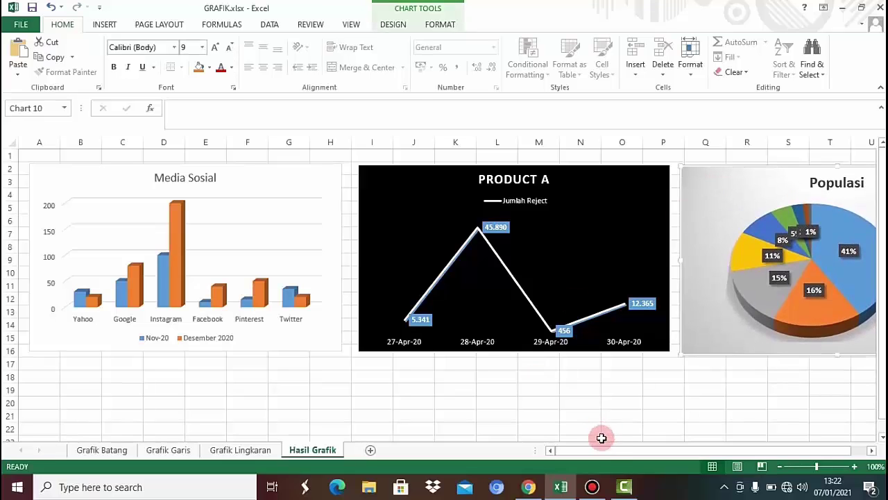
mouse_move(603, 452)
left_mouse_down()
mouse_move(703, 448)
mouse_move(594, 467)
left_mouse_up()
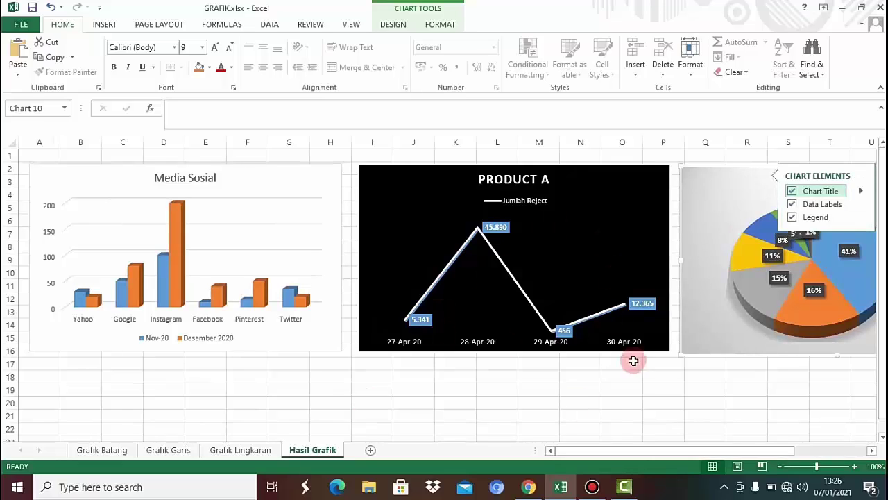
left_click(676, 403)
left_click(676, 402)
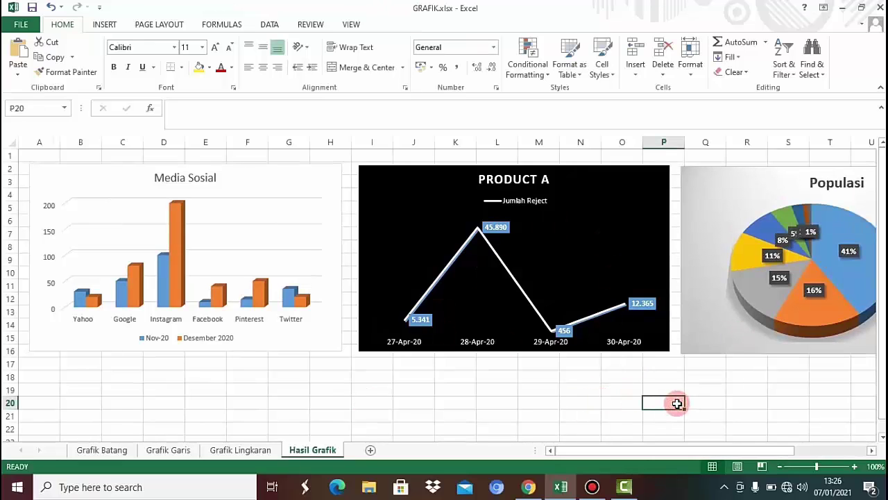
Step: Look through the Grafik Batang, Grafik Garis, Grafik Lingkaran and Hasil Grafik sheets, then deselect the Media Sosial chart
left_click(125, 450)
left_click(164, 451)
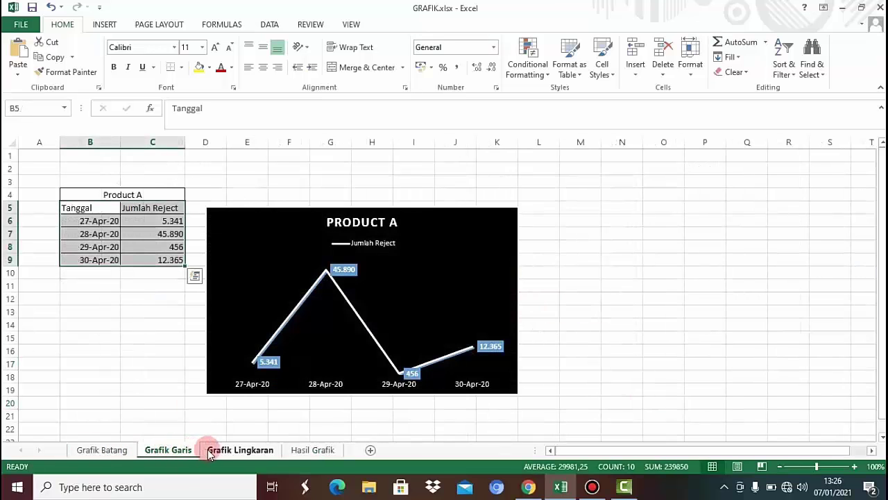
left_click(223, 451)
left_click(295, 449)
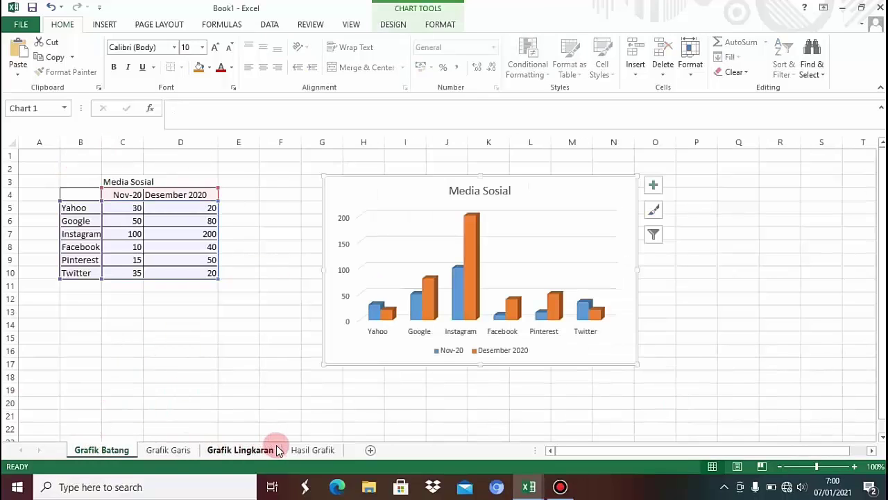
left_click(249, 360)
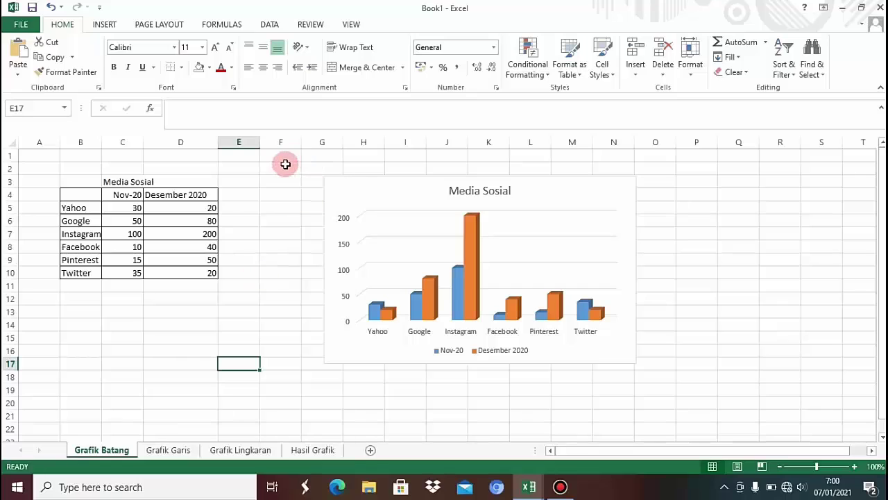